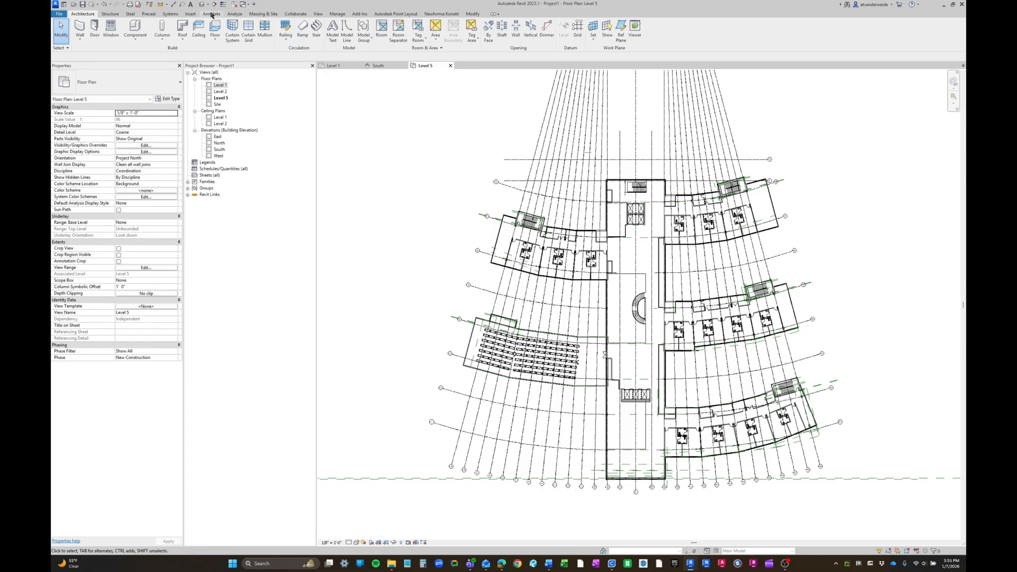
- Draw a chain of stepped detail lines in the <Thin Lines> style beside the plan, ending with a horizontal segment about 40' long
left_click(211, 14)
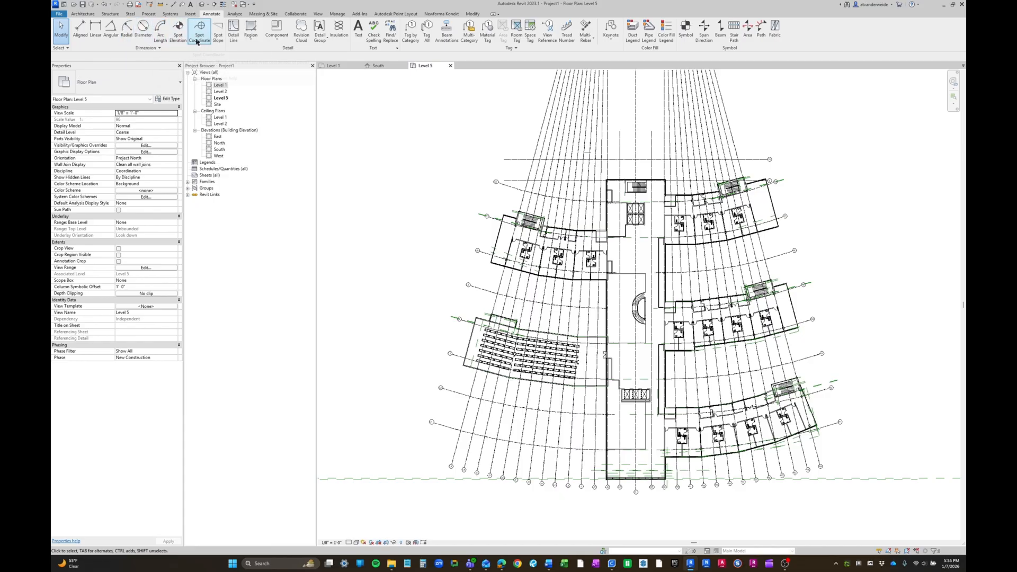
left_click(233, 37)
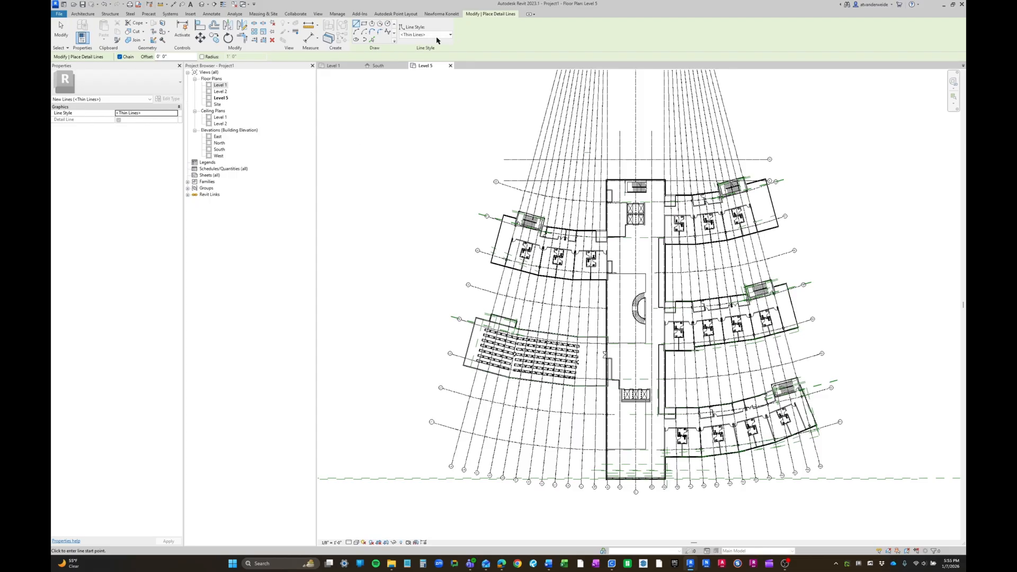
left_click(439, 35)
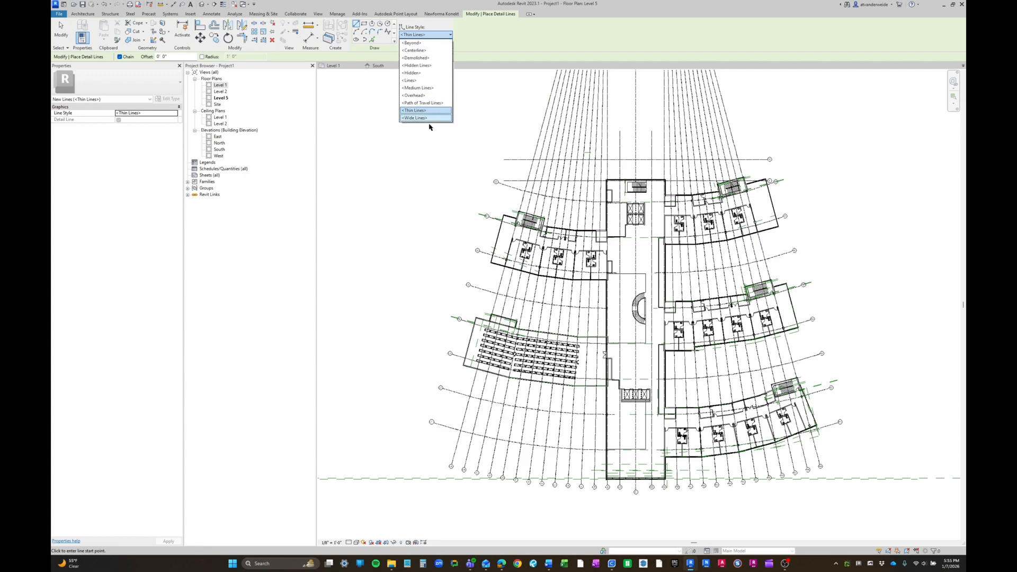
left_click(435, 37)
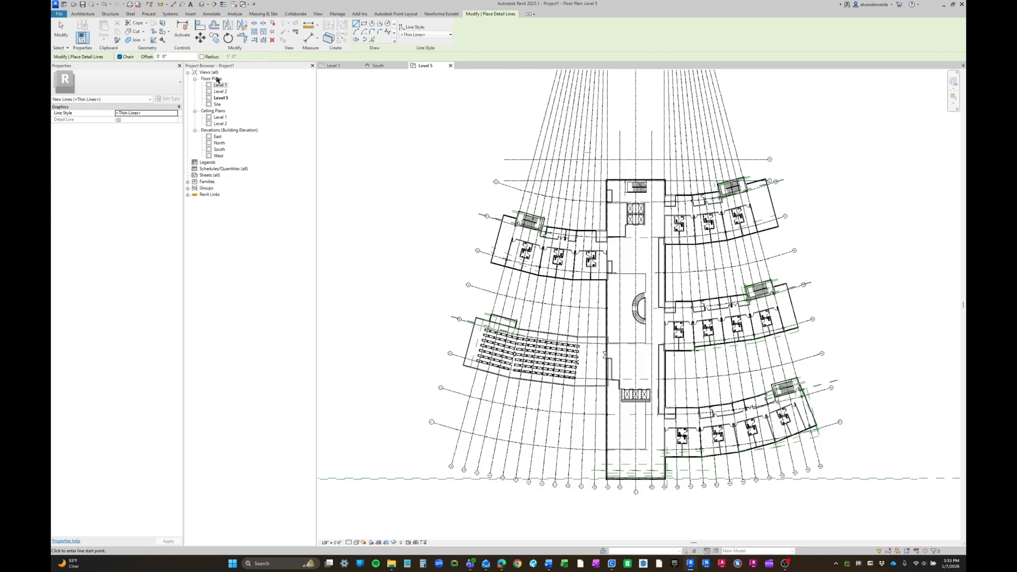
left_click(176, 113)
left_click(383, 144)
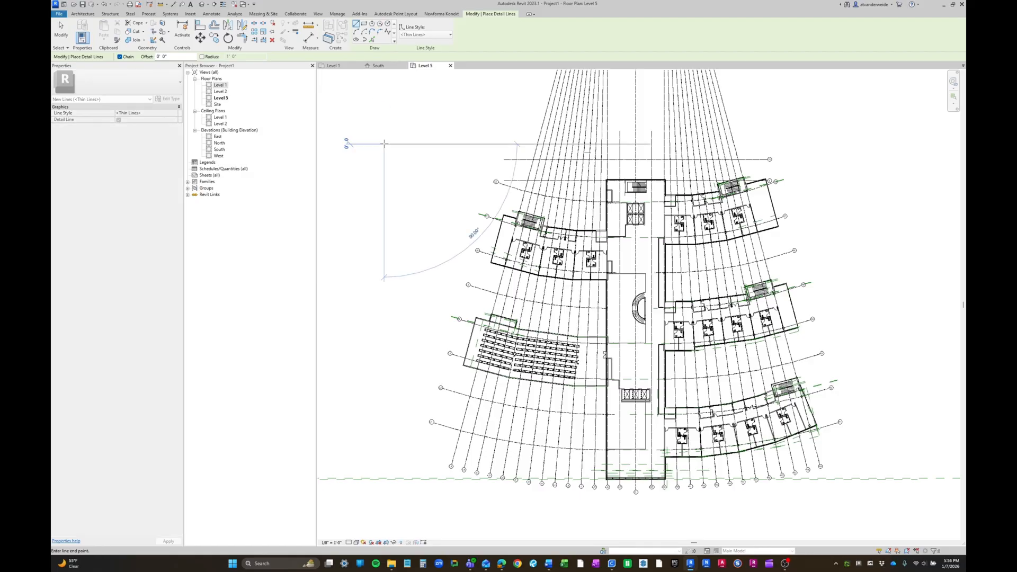
left_click(387, 204)
left_click(426, 204)
left_click(427, 170)
left_click(411, 170)
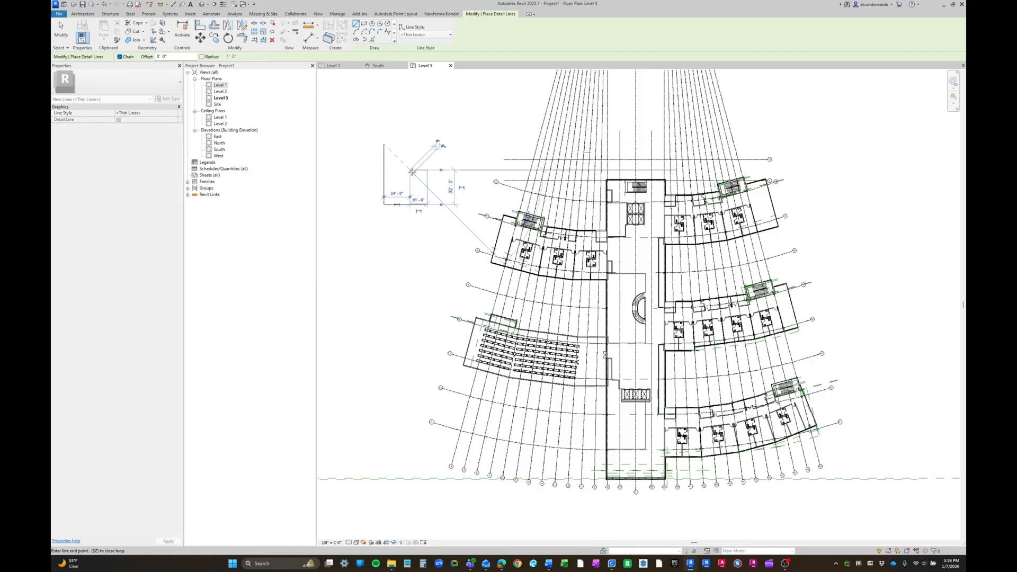
left_click(410, 109)
left_click(366, 110)
- Extend the detail line chain with further segments on its open side, end the chain and undo those additions
left_click(367, 170)
left_click(340, 157)
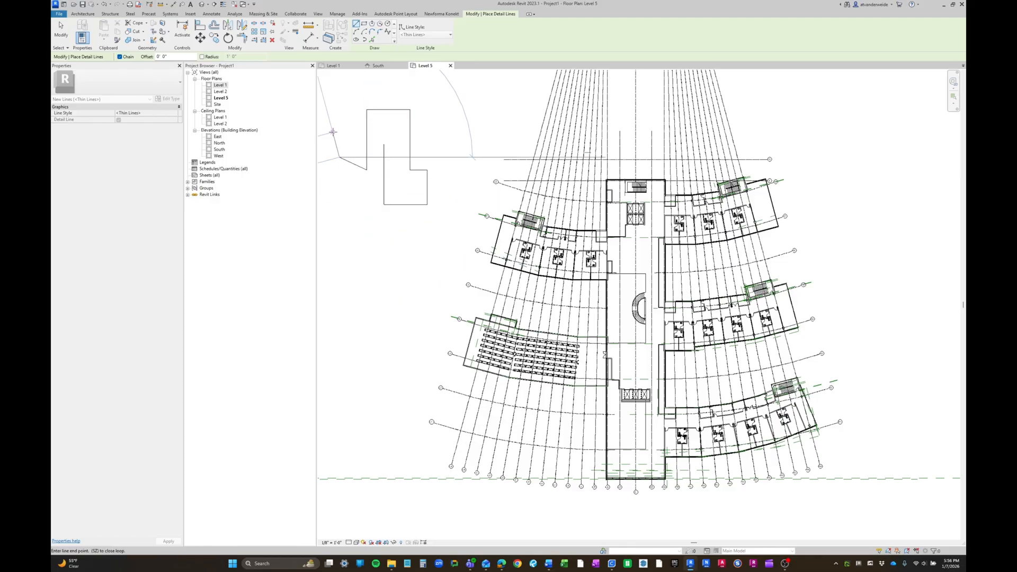
left_click(340, 110)
left_click(384, 204)
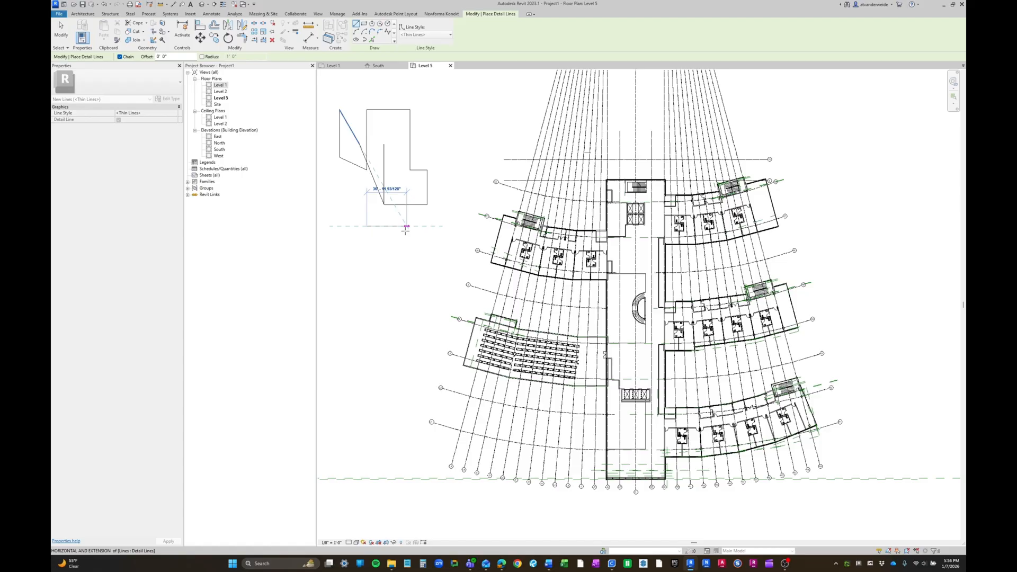
key("Escape")
key("Escape")
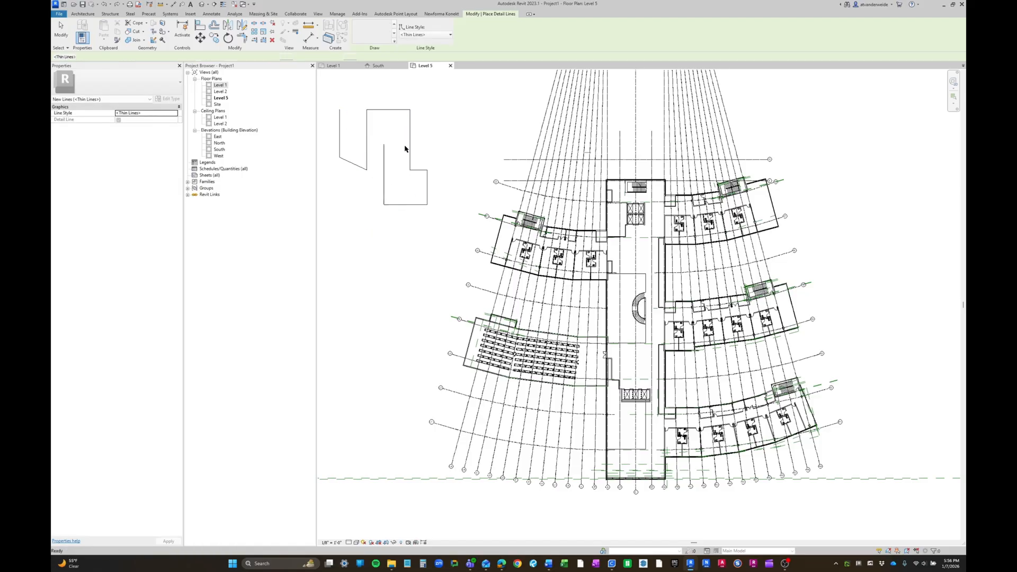
key("ctrl+z")
key("ctrl+z")
key("ctrl+z")
- Draw a tall rectangle of detail lines beside the stepped outline, clear of the floor plan
left_click(364, 24)
left_click(338, 170)
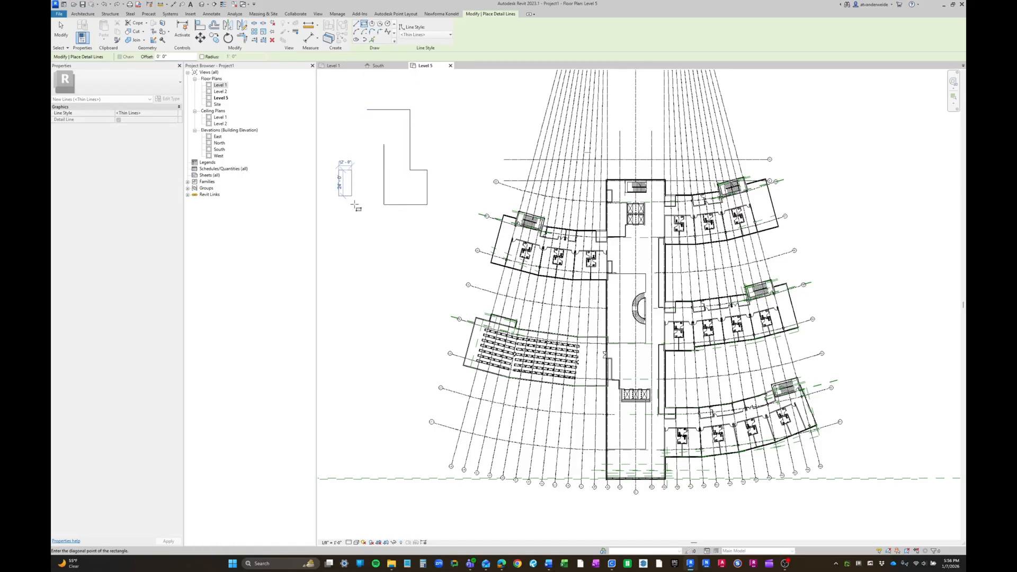
left_click(367, 221)
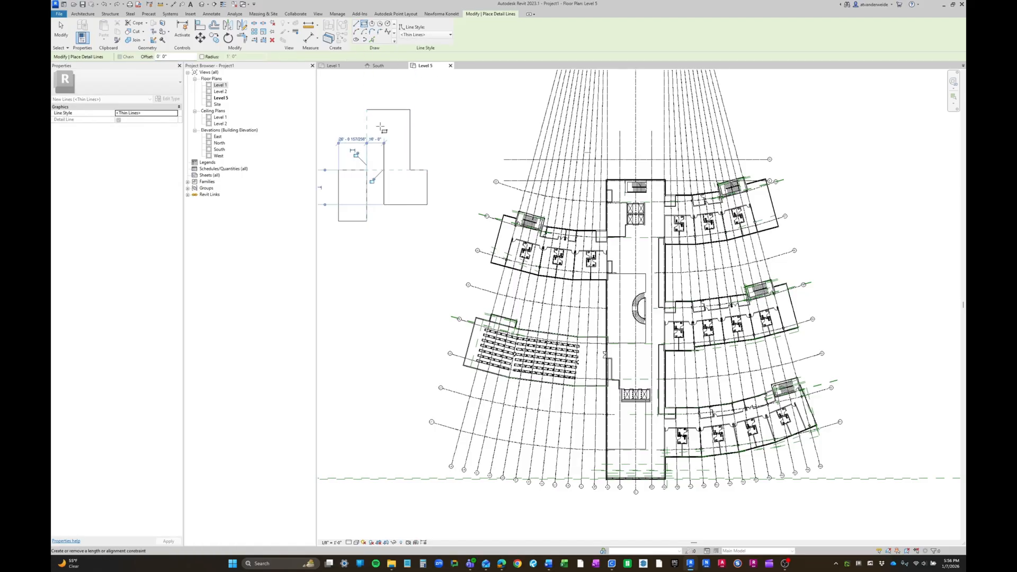
left_click(373, 24)
left_click(169, 56)
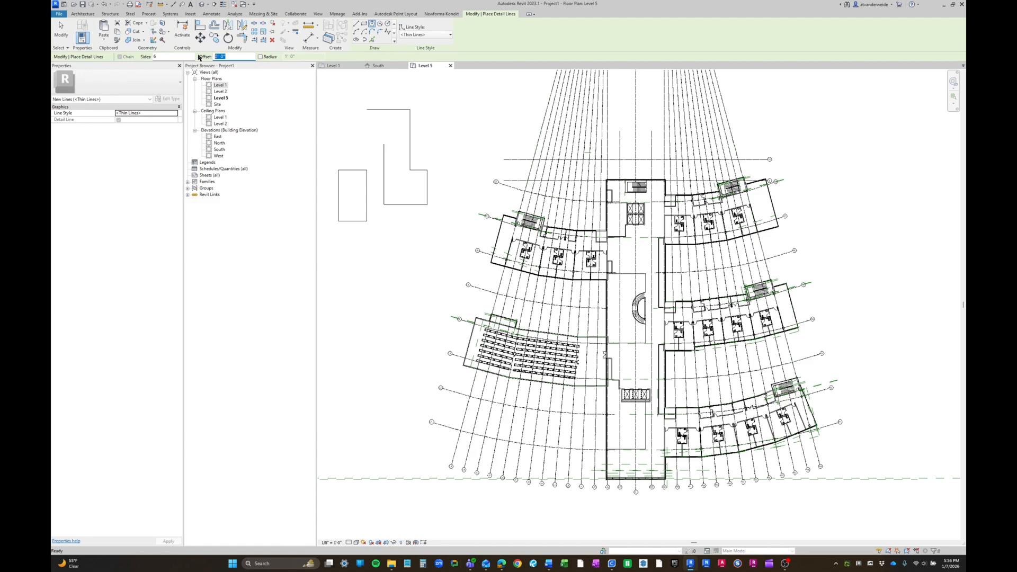
left_click(380, 24)
left_click(387, 23)
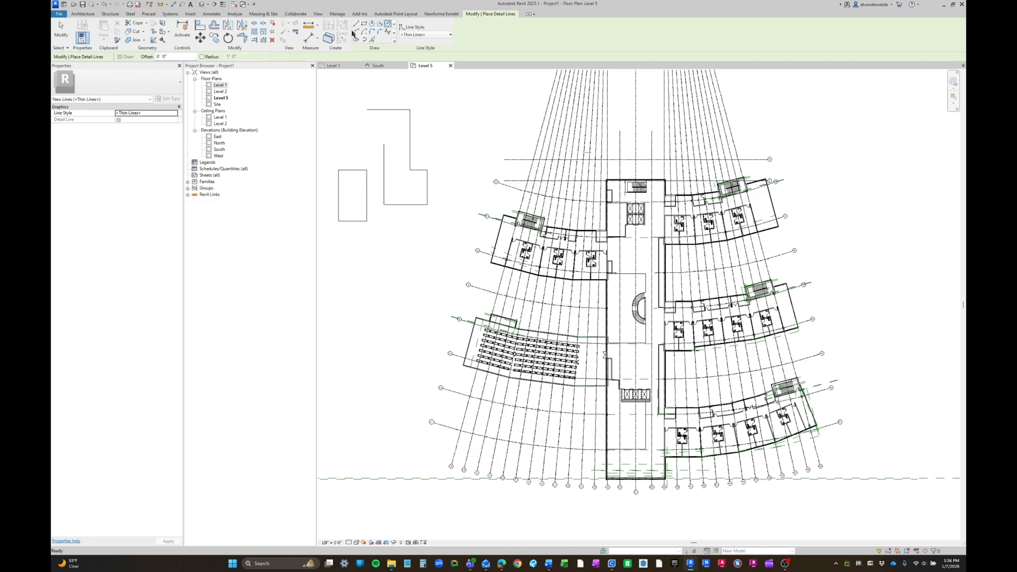
left_click(355, 31)
- Try tracing grid line L7 of the linked model with Pick Lines, and undo the traced detail line
left_click(373, 40)
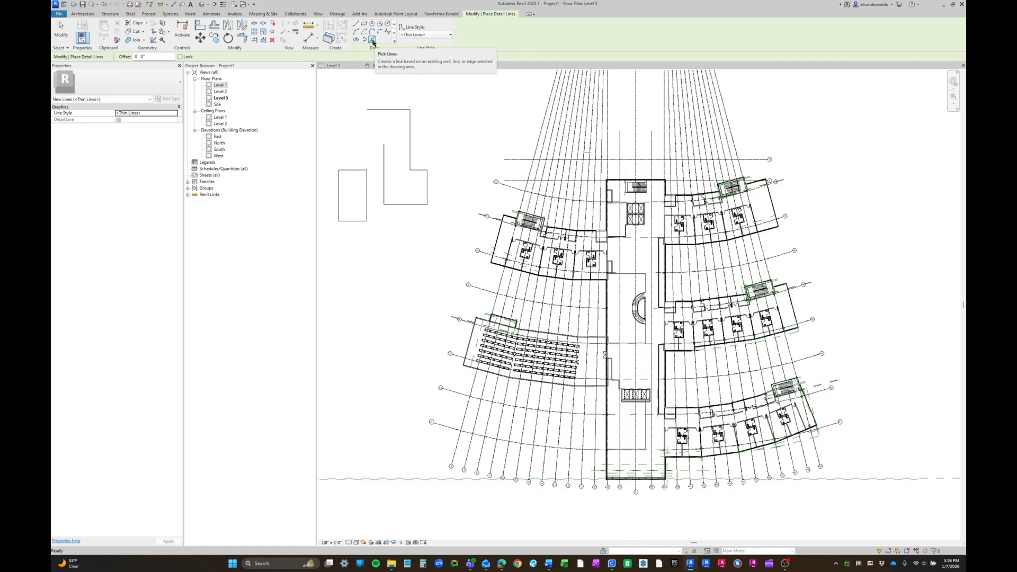
scroll(492, 203, "up", 5)
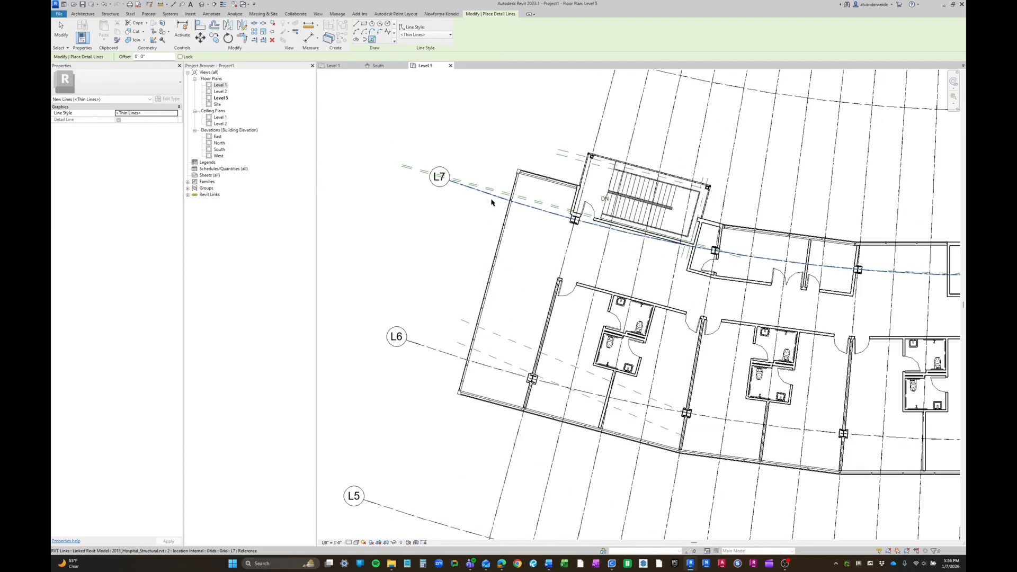
scroll(491, 202, "up", 2)
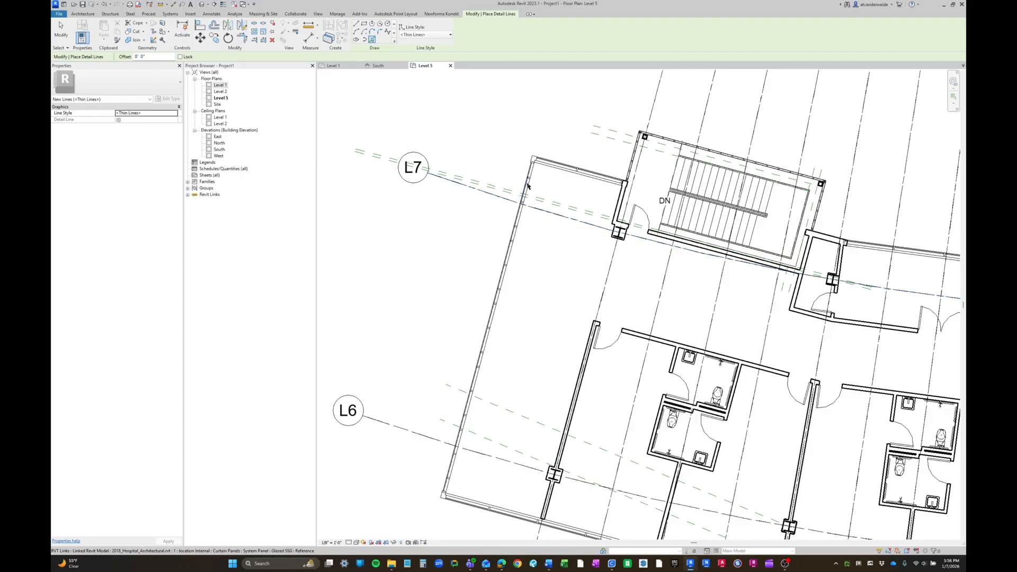
left_click(507, 204)
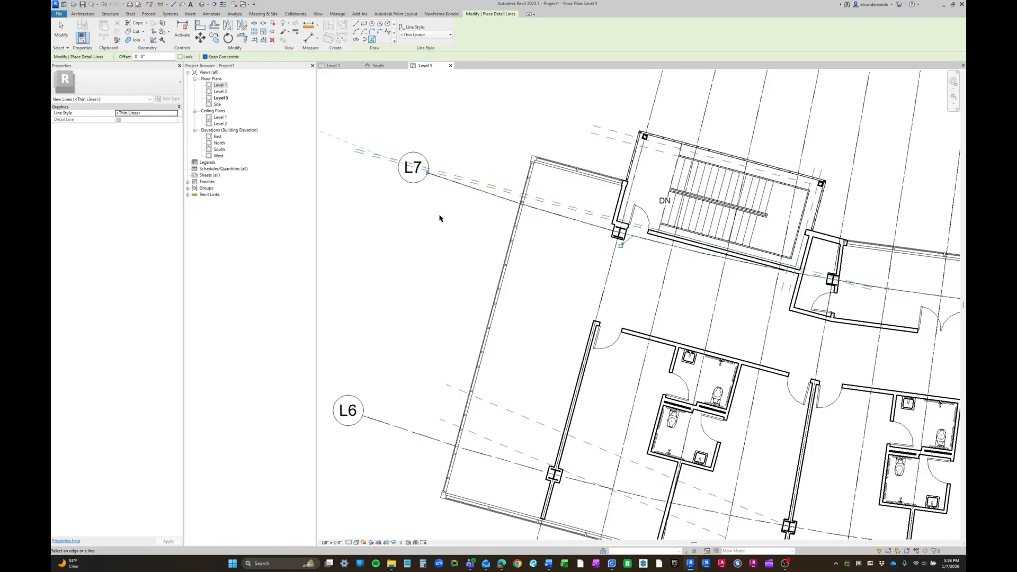
key("ctrl+z")
- Exit line drawing and change the stepped outline's uppermost horizontal line to the <Beyond> line style
middle_click_drag(347, 105, 377, 133)
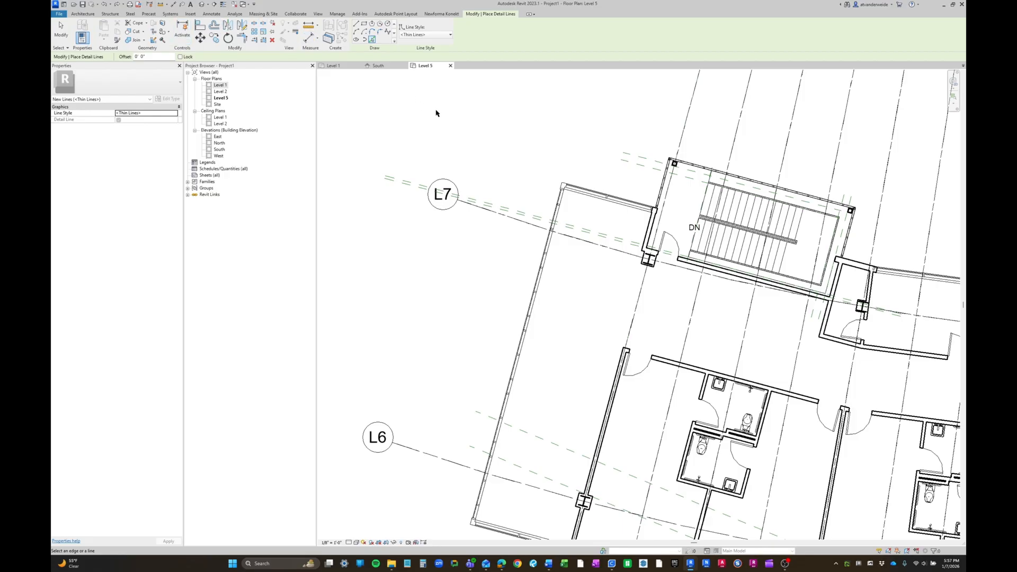
scroll(599, 279, "down", 7)
middle_click_drag(528, 214, 729, 358)
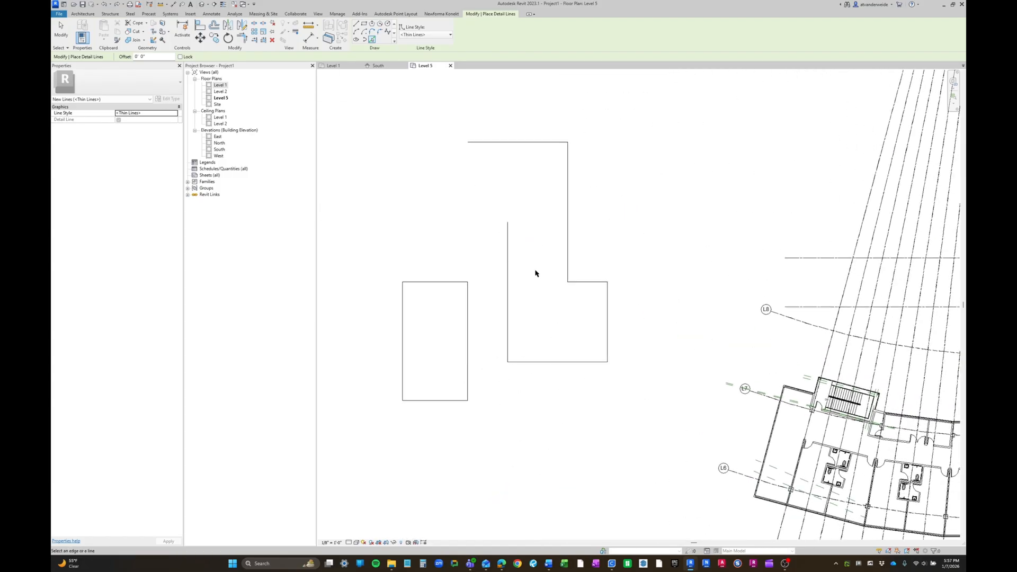
middle_click_drag(536, 273, 547, 276)
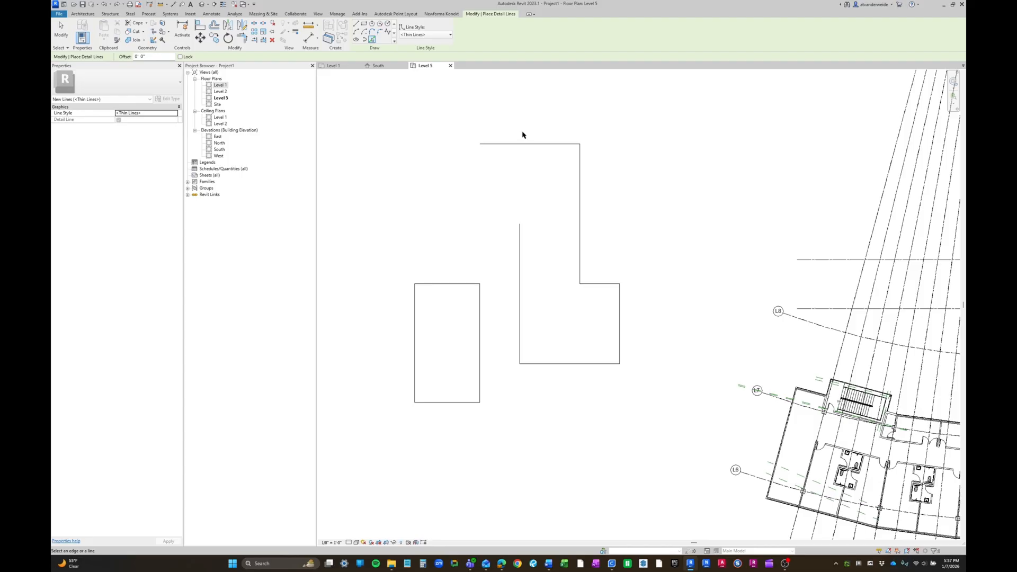
key("Escape")
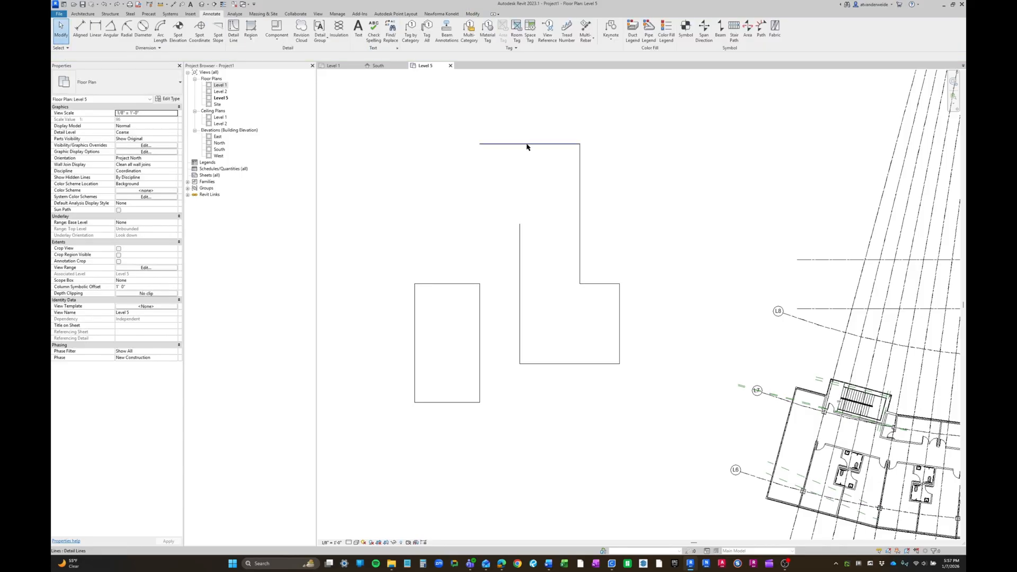
left_click(527, 149)
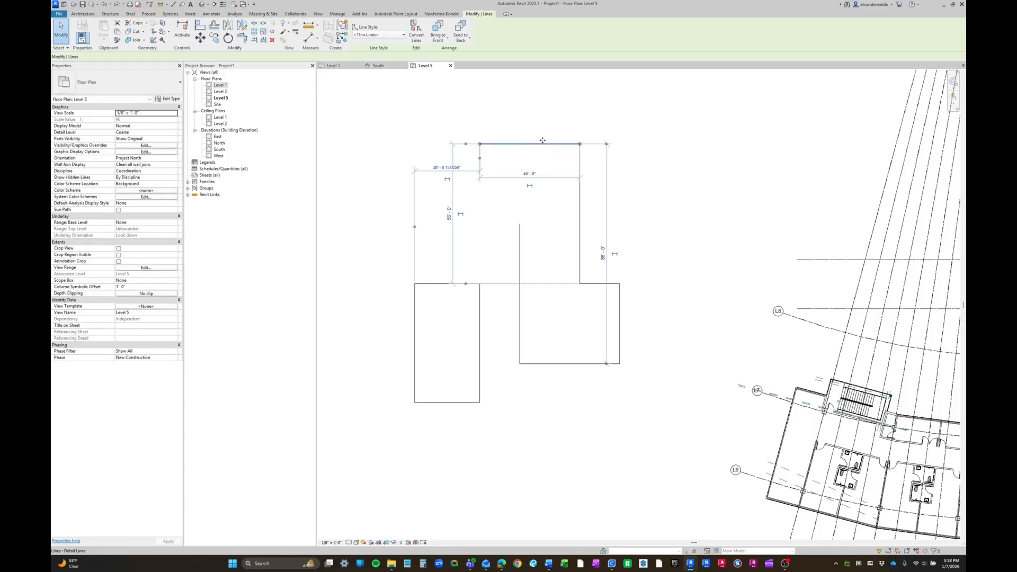
left_click(386, 36)
left_click(376, 43)
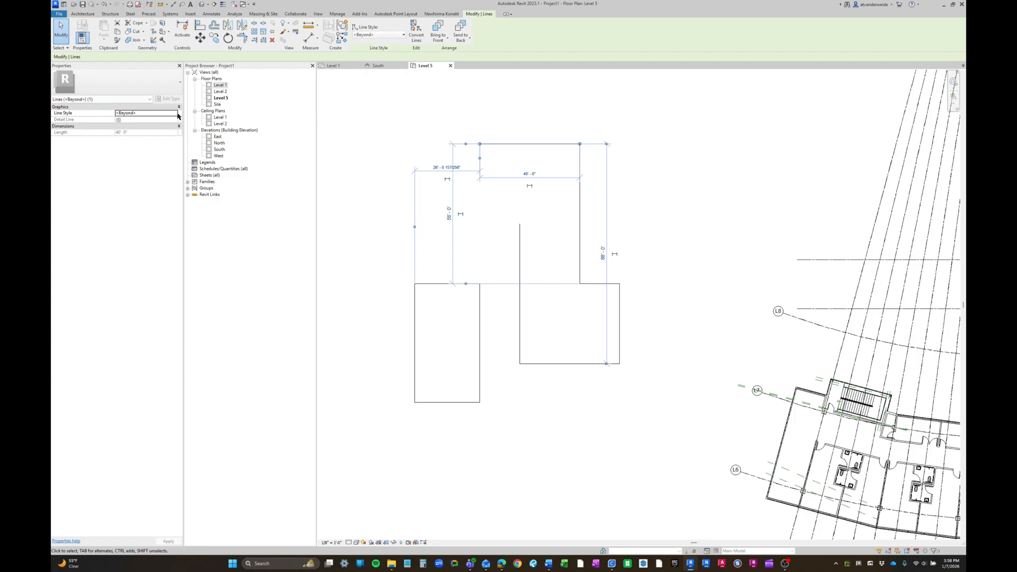
- Try other line styles on the selected horizontal line, including <Centerline> and <Hidden>
left_click(392, 34)
left_click(384, 49)
left_click(395, 35)
left_click(390, 63)
left_click(394, 36)
left_click(390, 74)
- Apply the <Lines> line style to the uppermost horizontal line, clear the selection and inspect the line up close
left_click(388, 36)
left_click(387, 88)
left_click(380, 36)
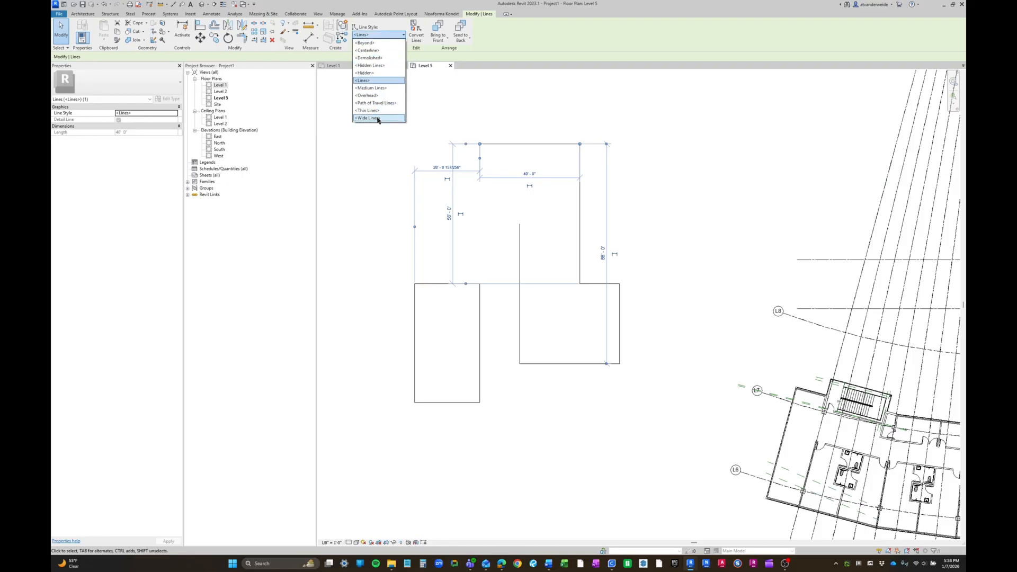
left_click(506, 117)
left_click(534, 115)
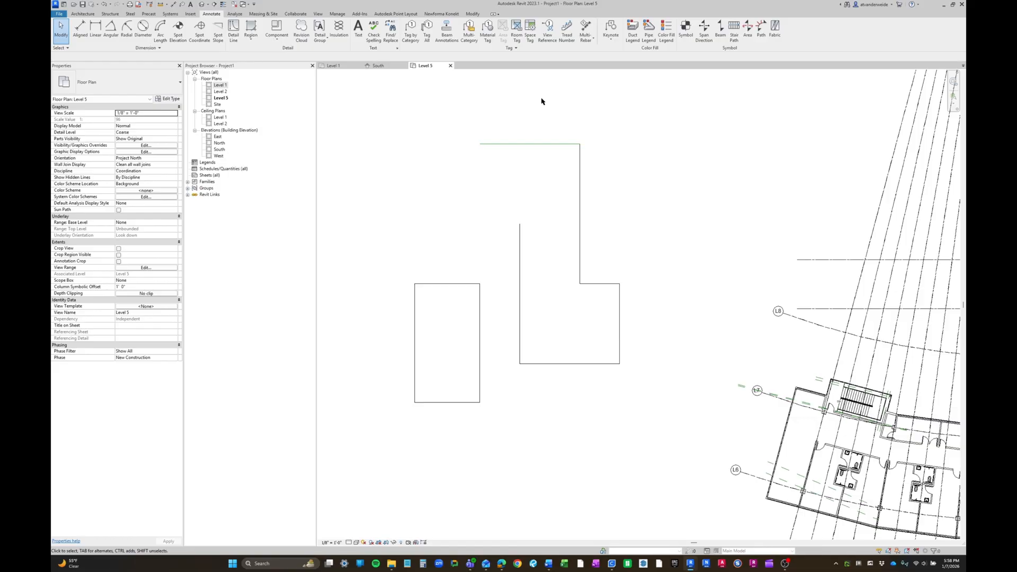
scroll(547, 142, "up", 5)
middle_click_drag(579, 139, 609, 148)
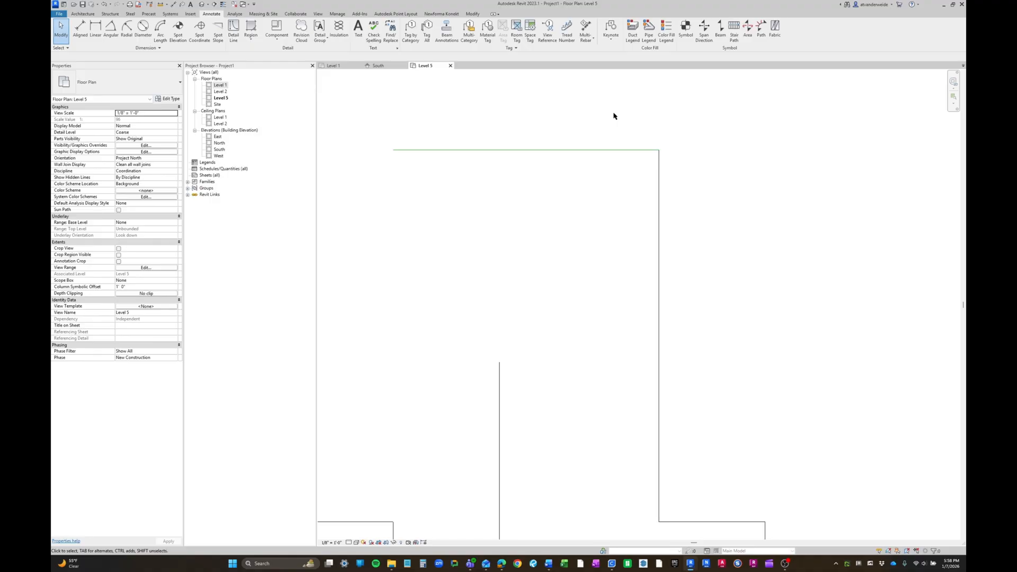
- Create a new line style named _02-PINK as a subcategory of Lines in the project's Line Styles settings
left_click(339, 14)
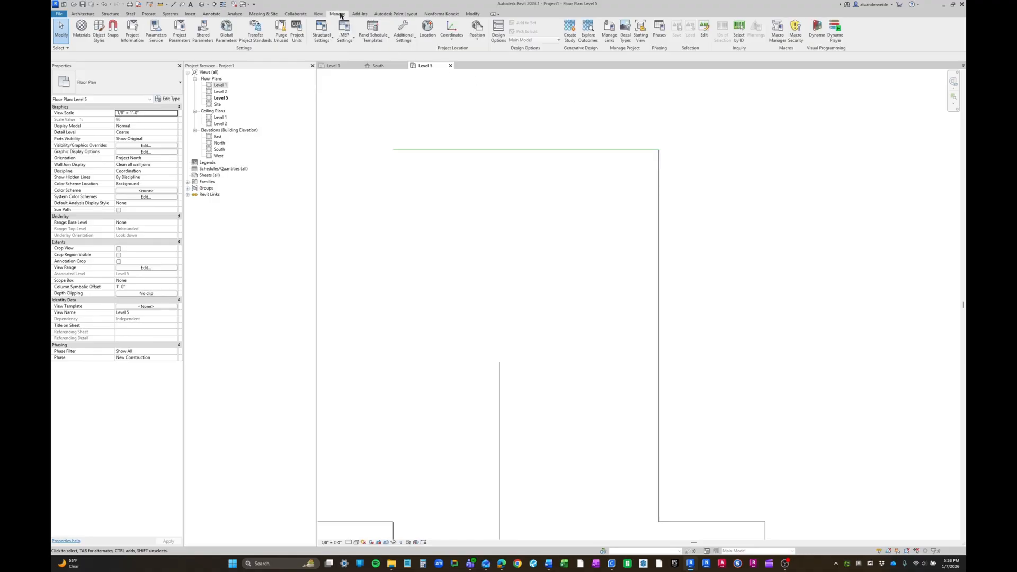
left_click(408, 40)
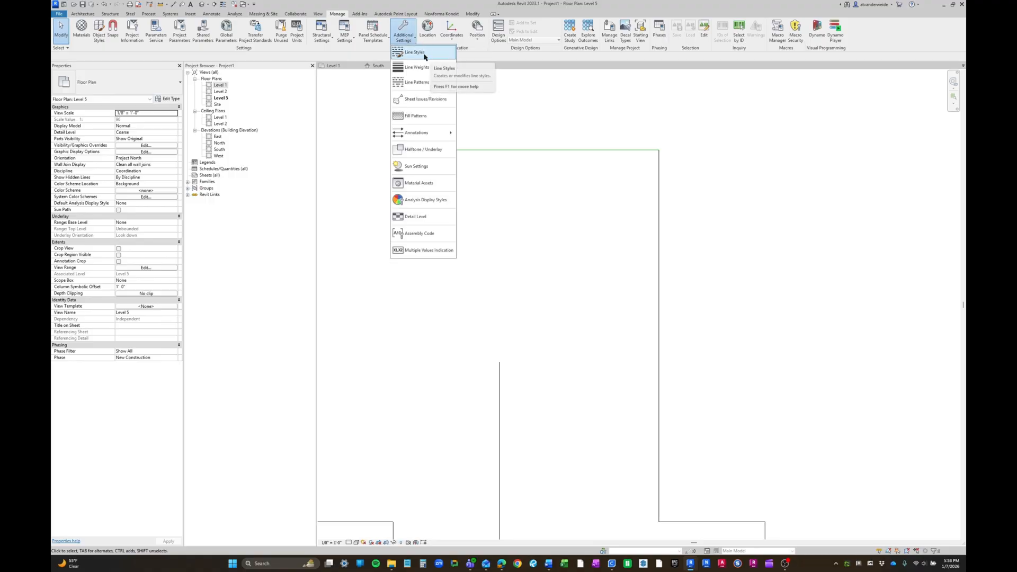
left_click(424, 53)
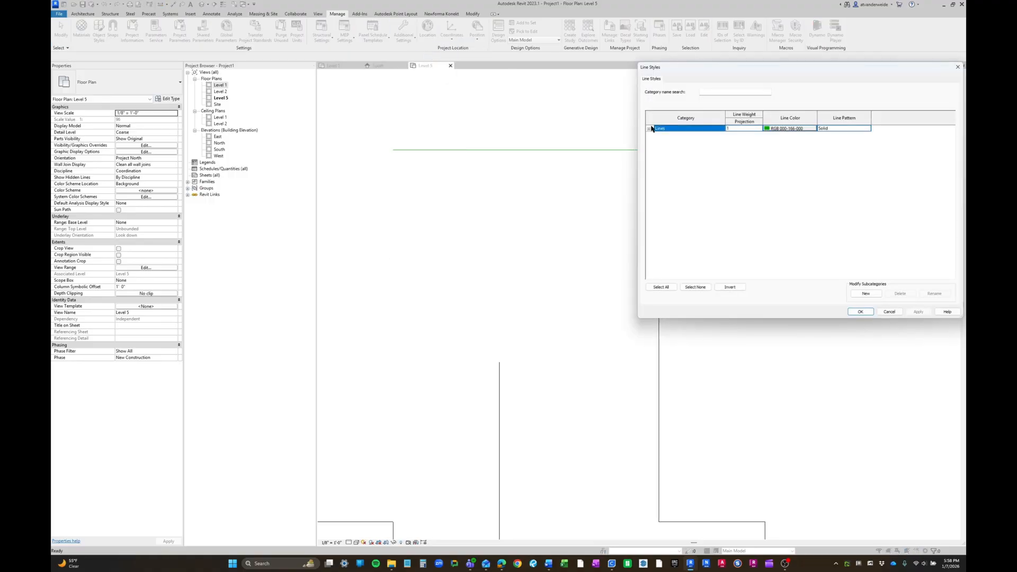
left_click(649, 129)
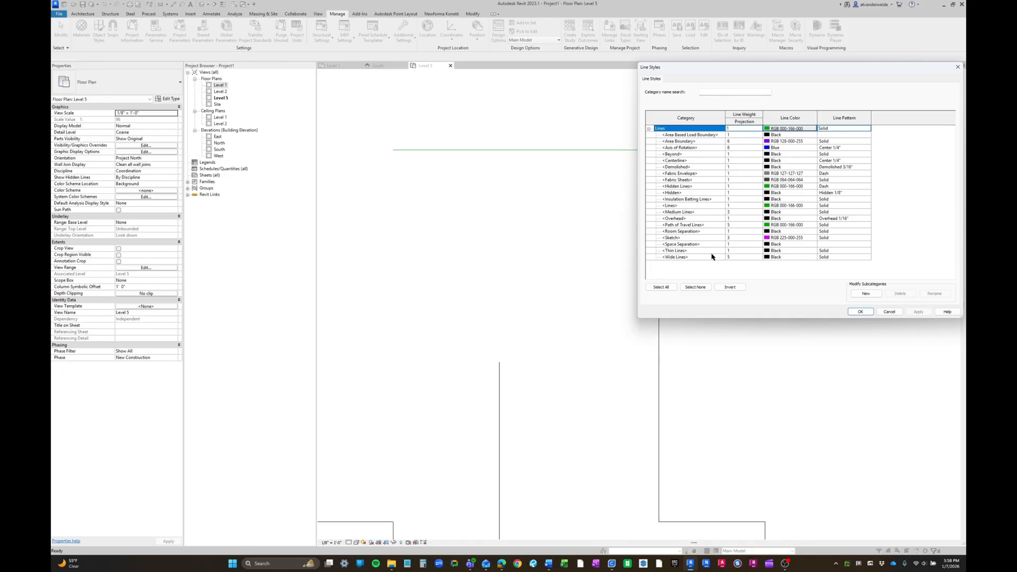
left_click(866, 294)
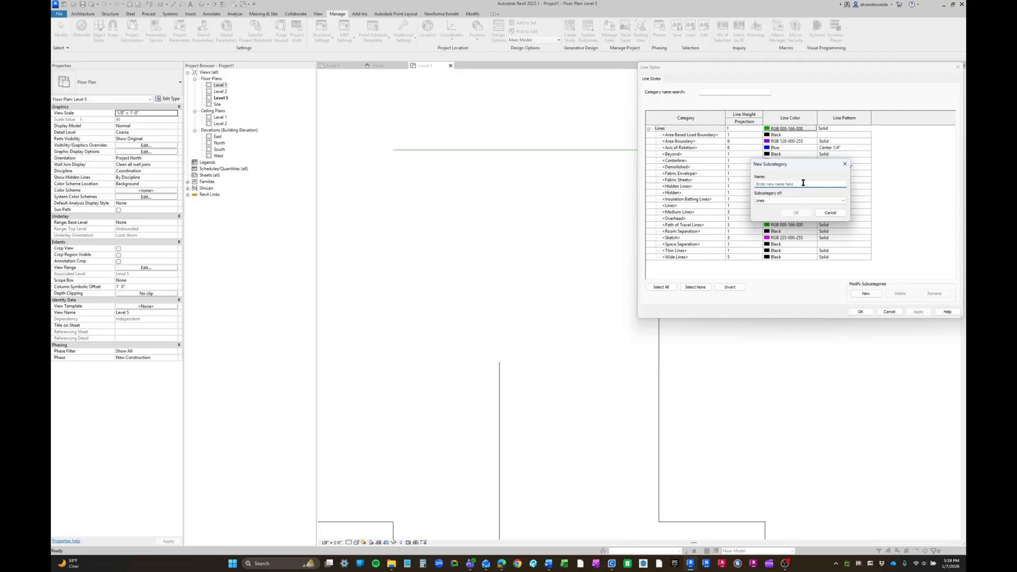
type("_02-PINK")
left_click(771, 203)
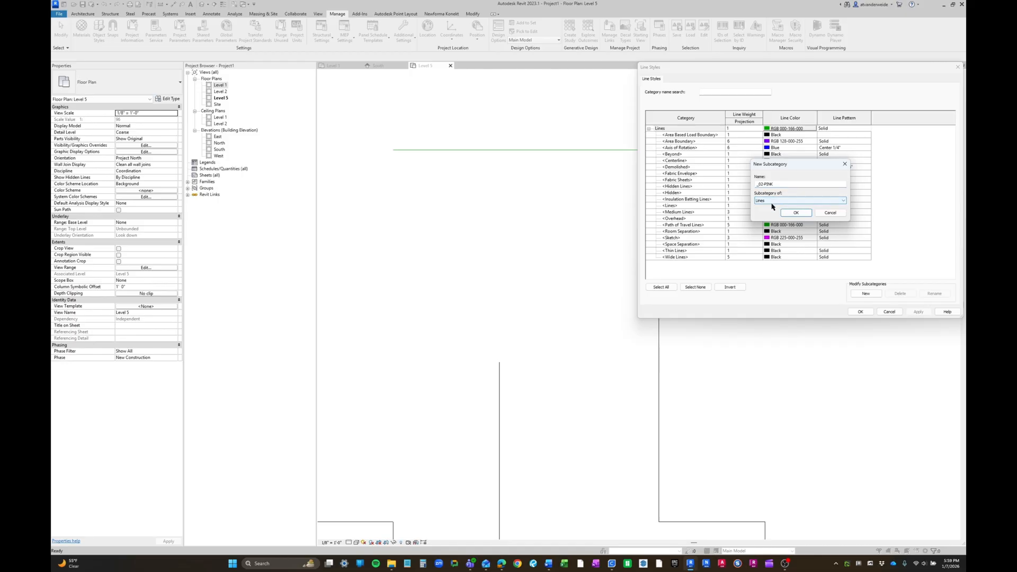
left_click(795, 212)
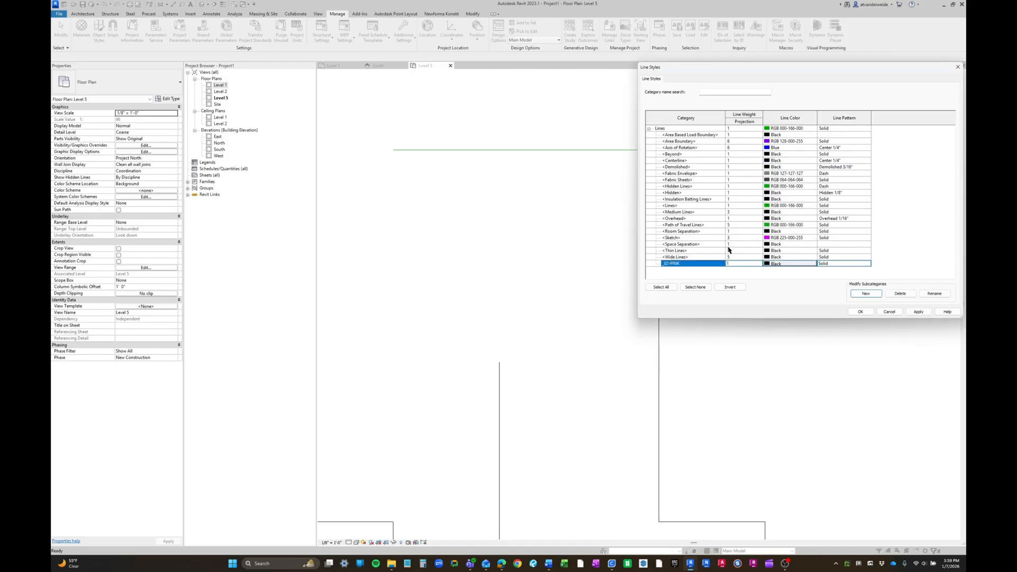
- Set the _02-PINK line style's projection line weight to 2 and its color to pink, RGB 255-000-128
left_click(739, 263)
left_click(758, 264)
left_click(731, 275)
left_click(780, 263)
left_click(792, 157)
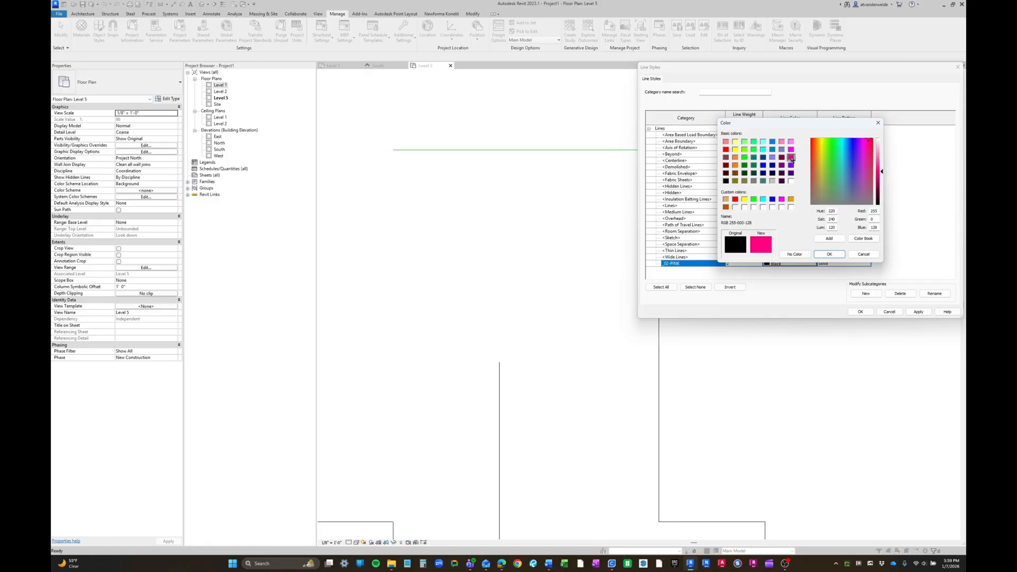
left_click(826, 255)
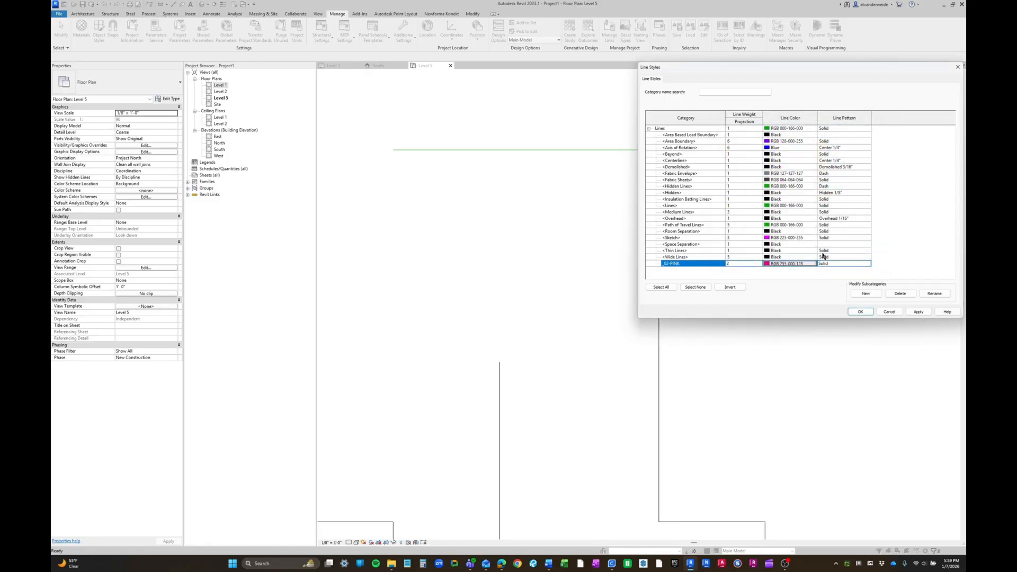
- Accept the line style settings and draw a six-segment chain of detail lines in the _02-PINK style below the green horizontal line
left_click(859, 312)
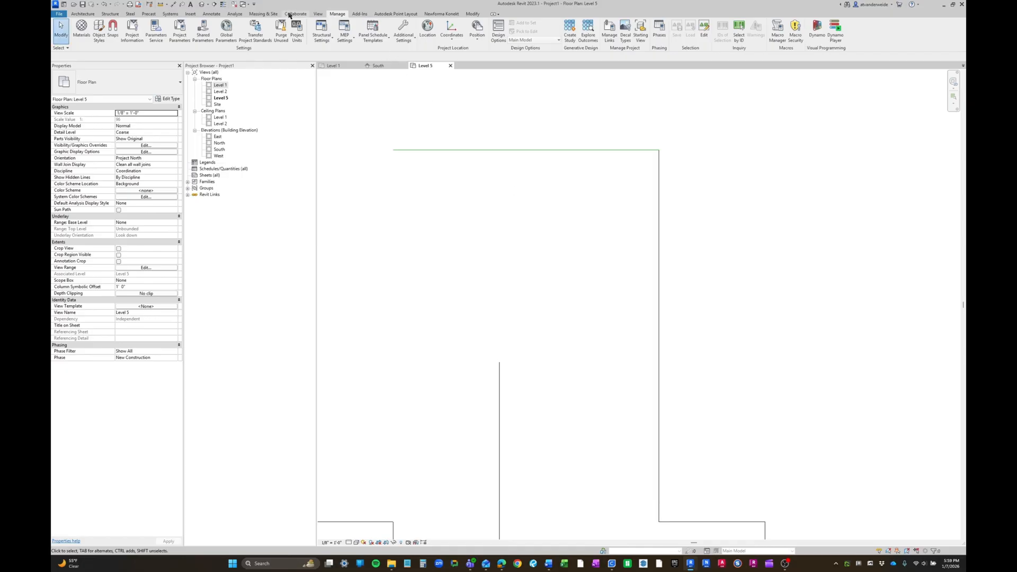
left_click(211, 14)
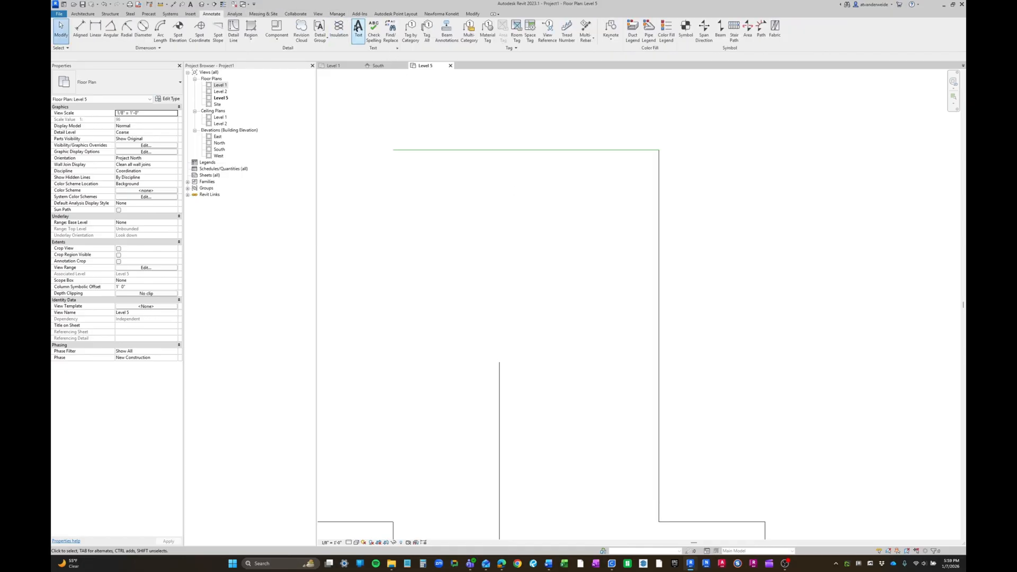
left_click(233, 31)
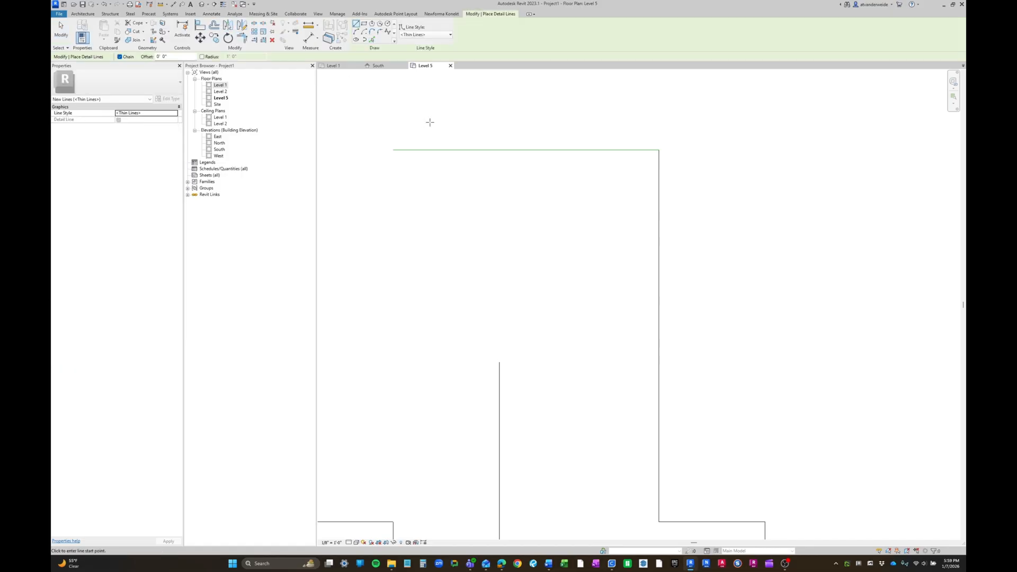
left_click(427, 34)
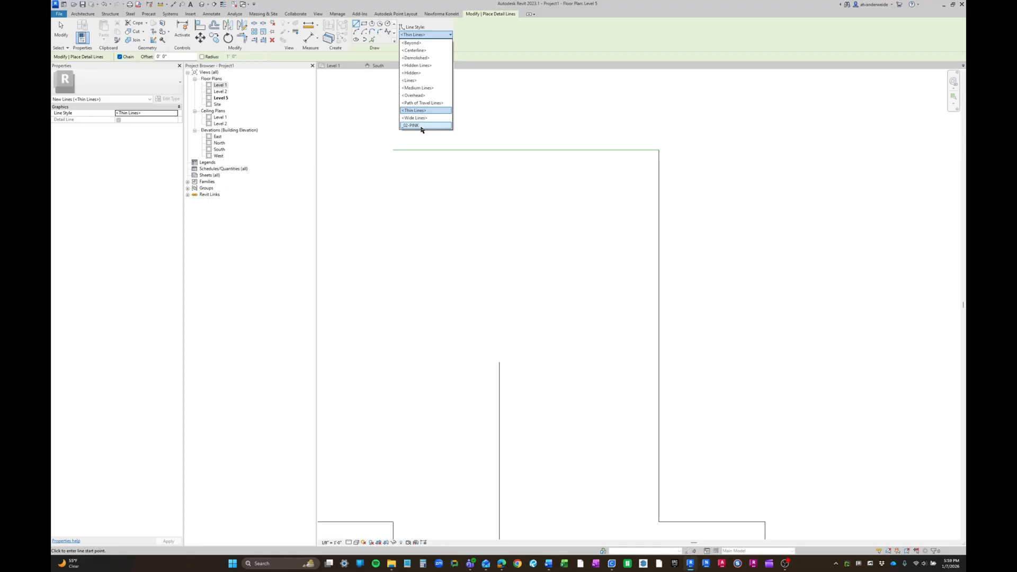
left_click(425, 126)
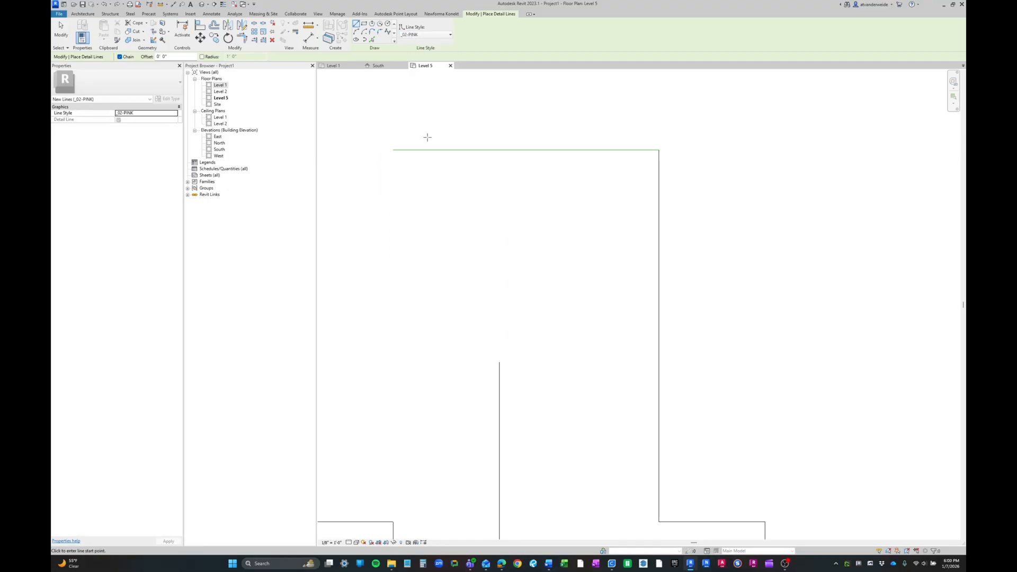
left_click(413, 196)
left_click(580, 196)
left_click(580, 249)
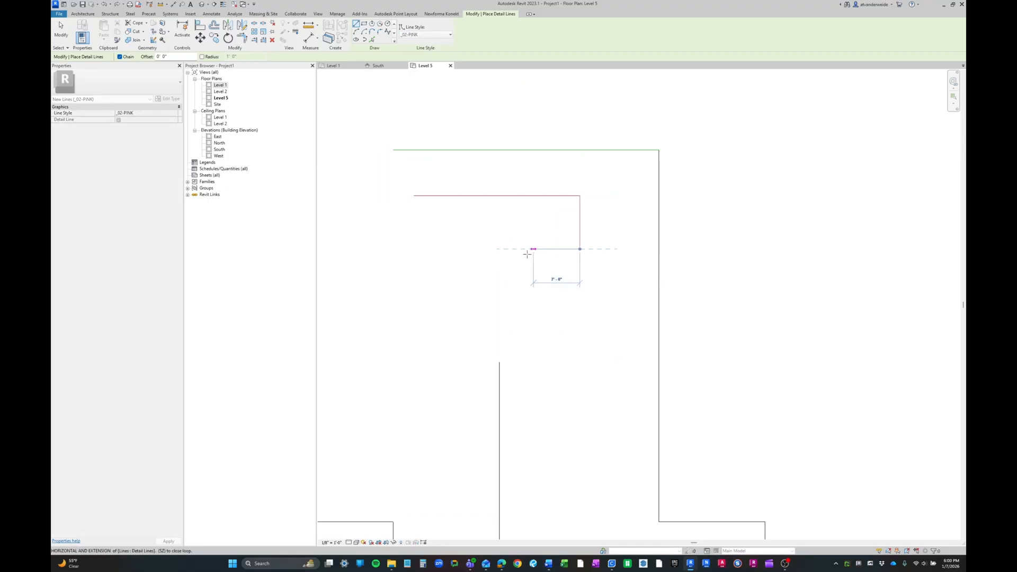
left_click(507, 255)
left_click(499, 224)
left_click(552, 223)
left_click(553, 207)
key("Escape")
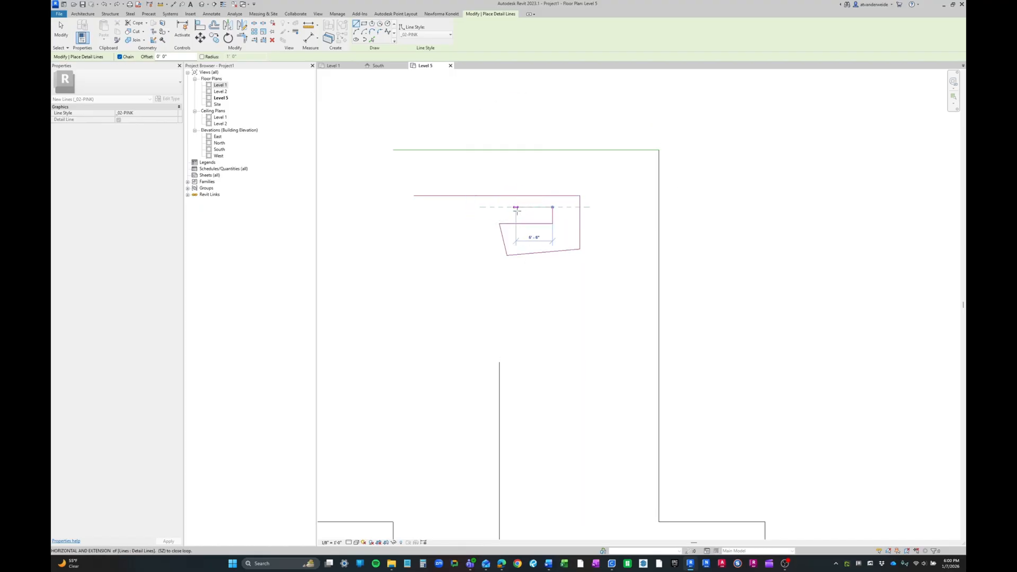
key("Escape")
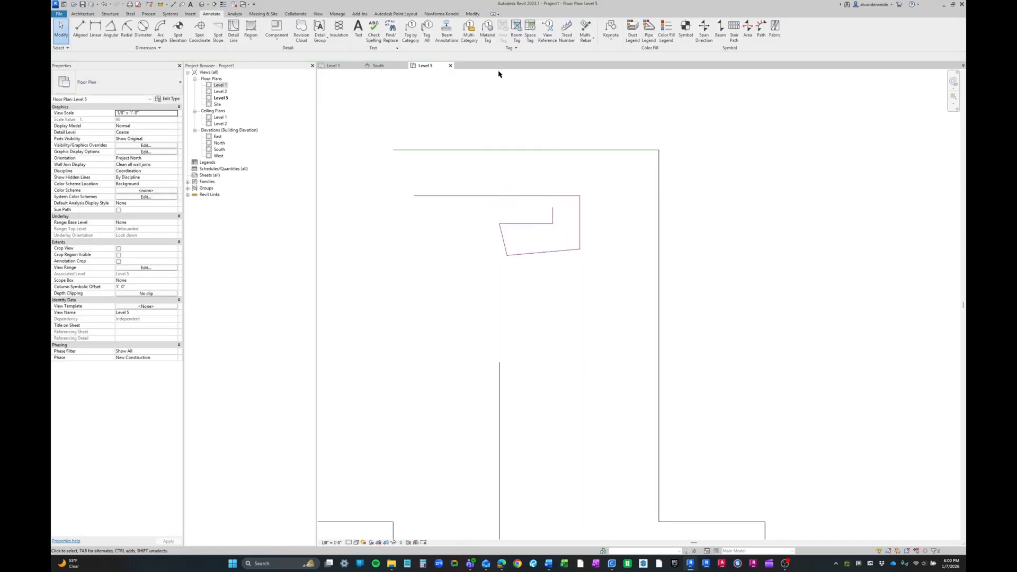
- Create another line style named _08-CYAN as a subcategory of Lines in the project's Line Styles settings
left_click(338, 14)
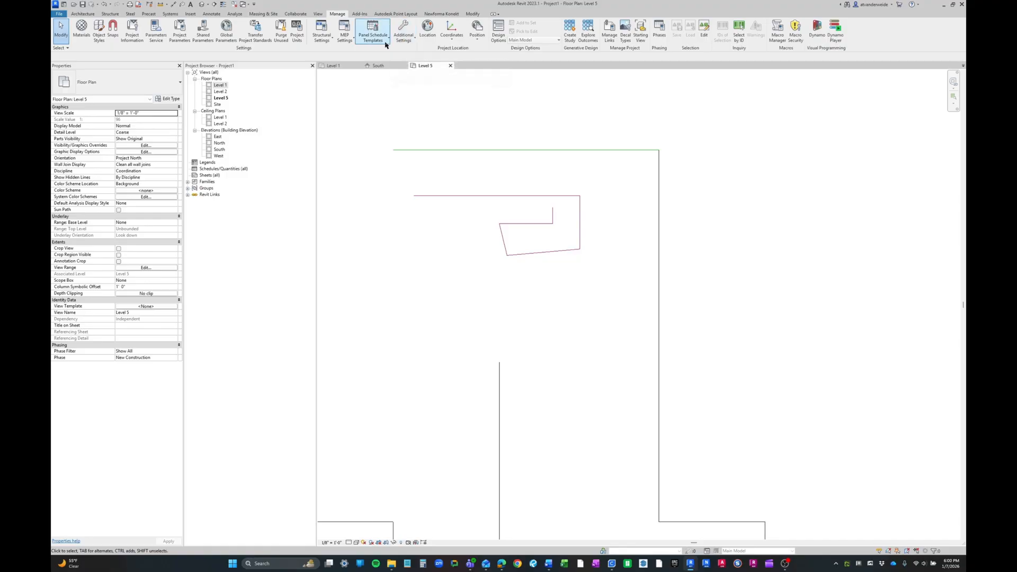
left_click(403, 42)
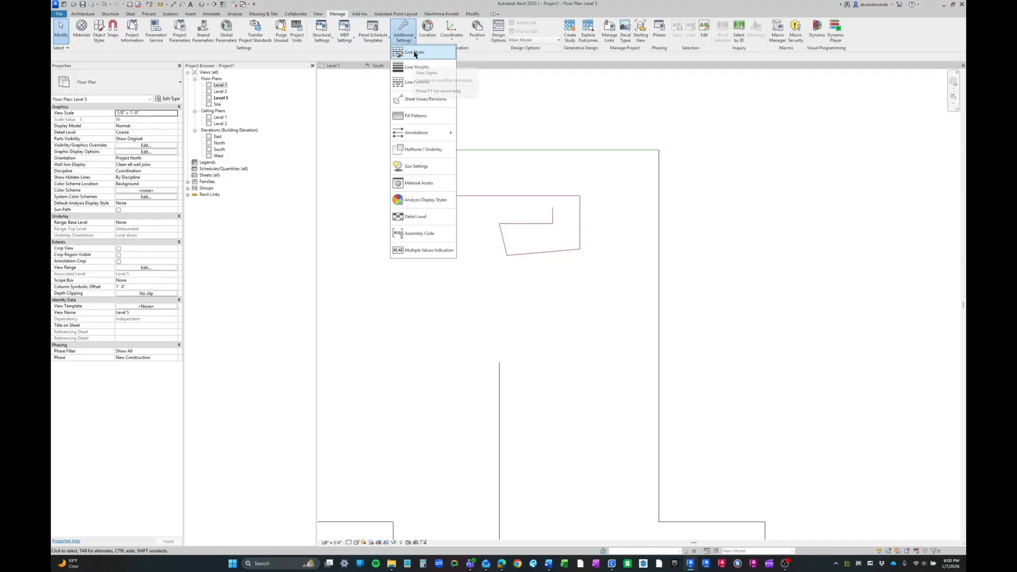
left_click(414, 53)
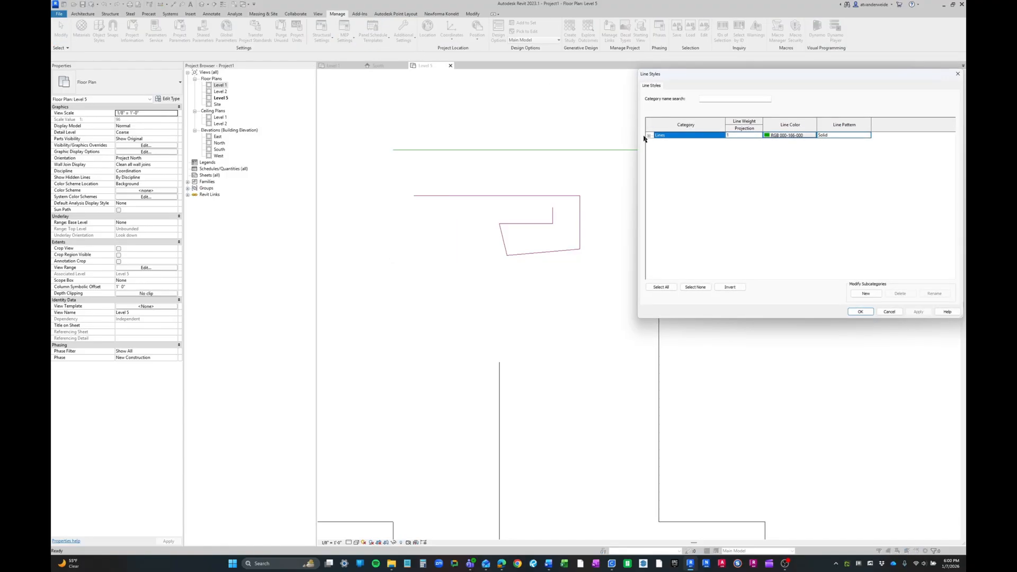
left_click(649, 136)
left_click(863, 293)
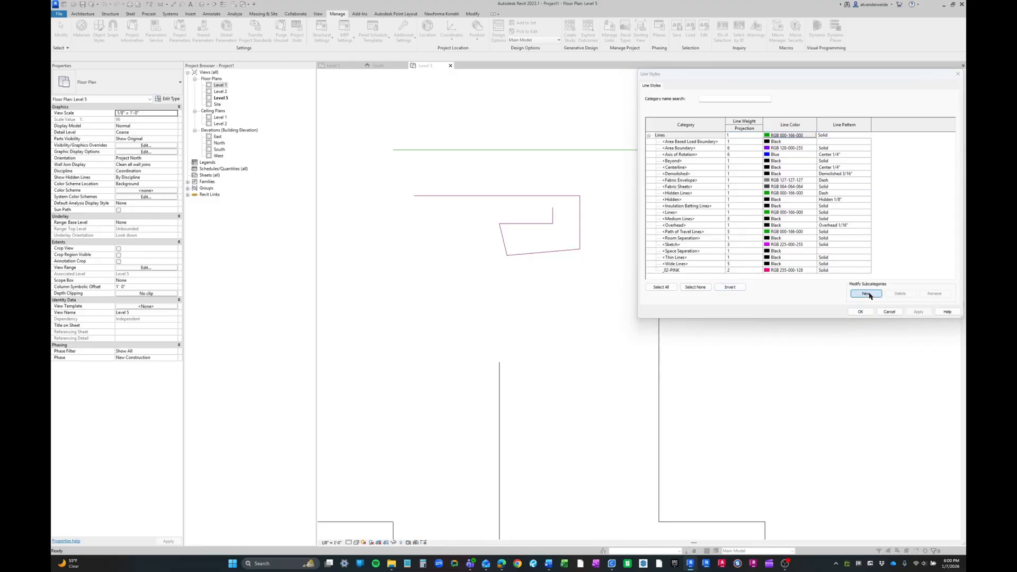
left_click(780, 185)
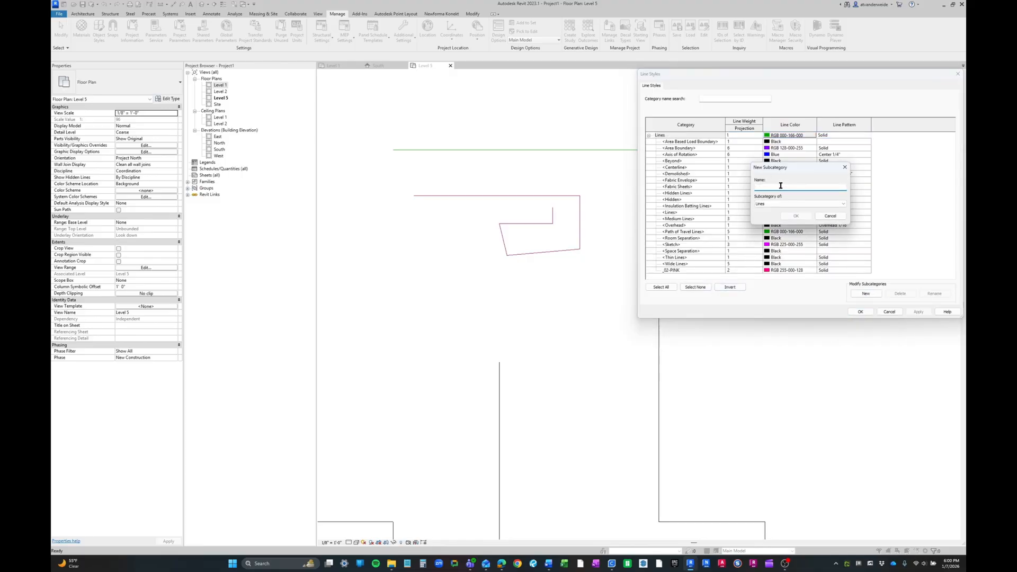
type("_08-CYAN")
left_click(796, 215)
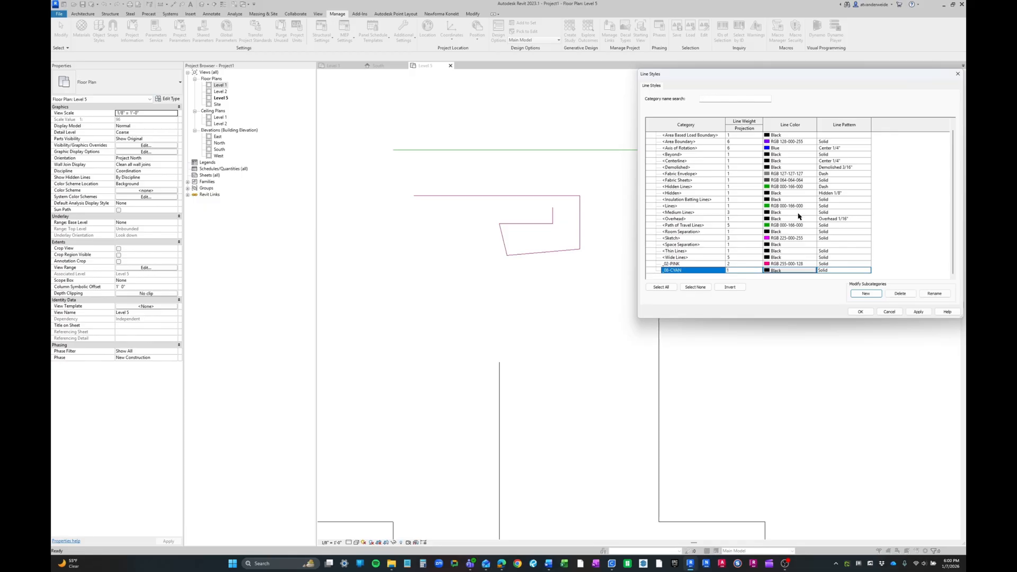
- Set the _08-CYAN line style's projection line weight to 8 and its color to Cyan
left_click(745, 271)
left_click(760, 271)
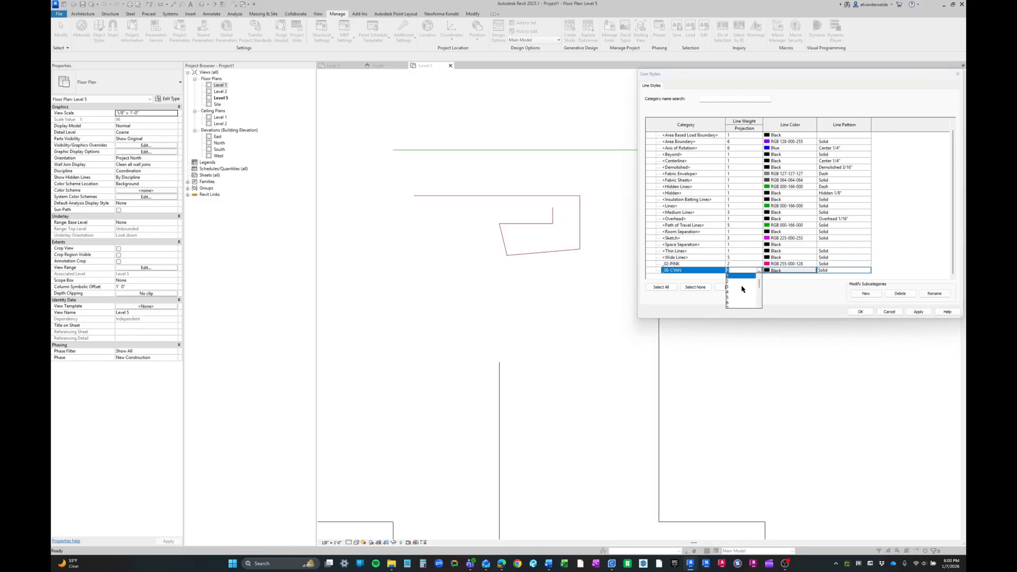
scroll(742, 289, "down", 1)
left_click(733, 297)
left_click(794, 271)
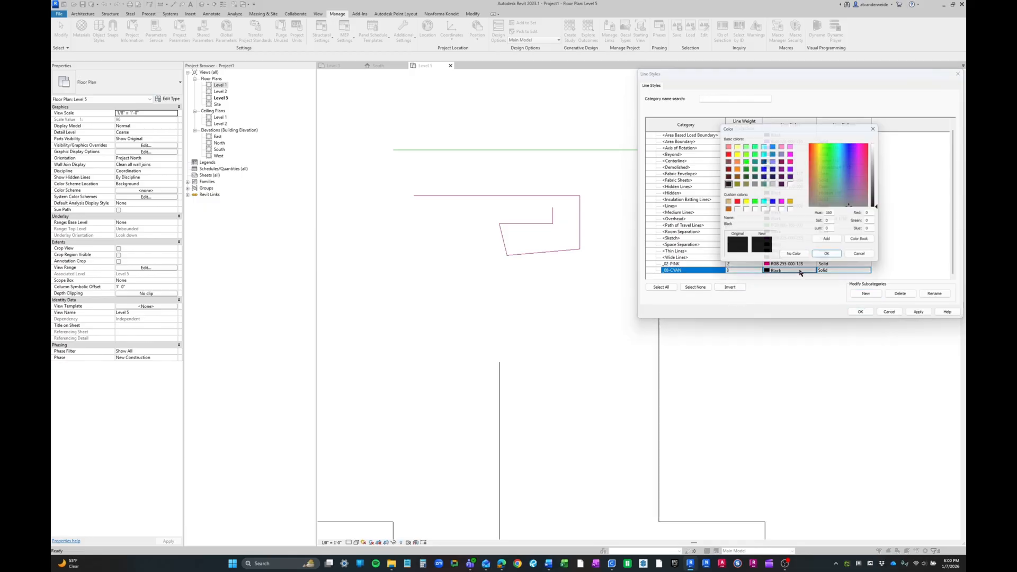
left_click(762, 201)
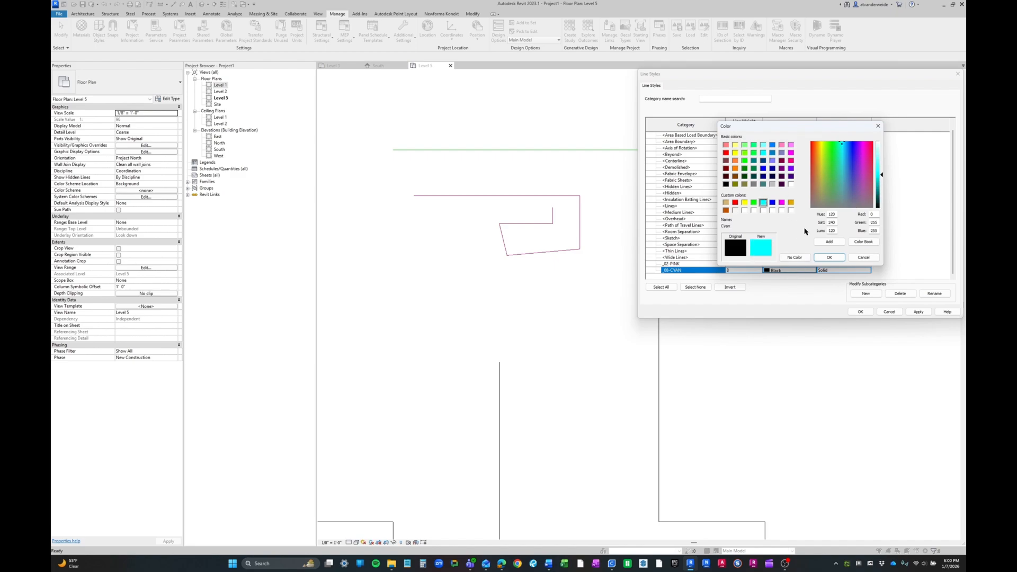
left_click(828, 258)
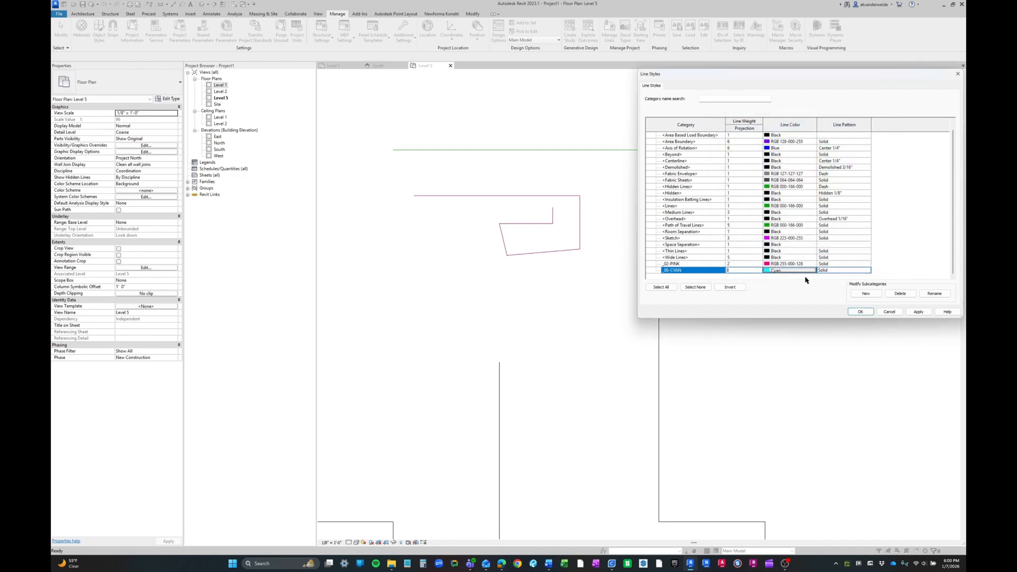
- Rename the _08-CYAN line style as _08-CYAN-DASH, set its line pattern to Dash and accept the line style settings
left_click(933, 294)
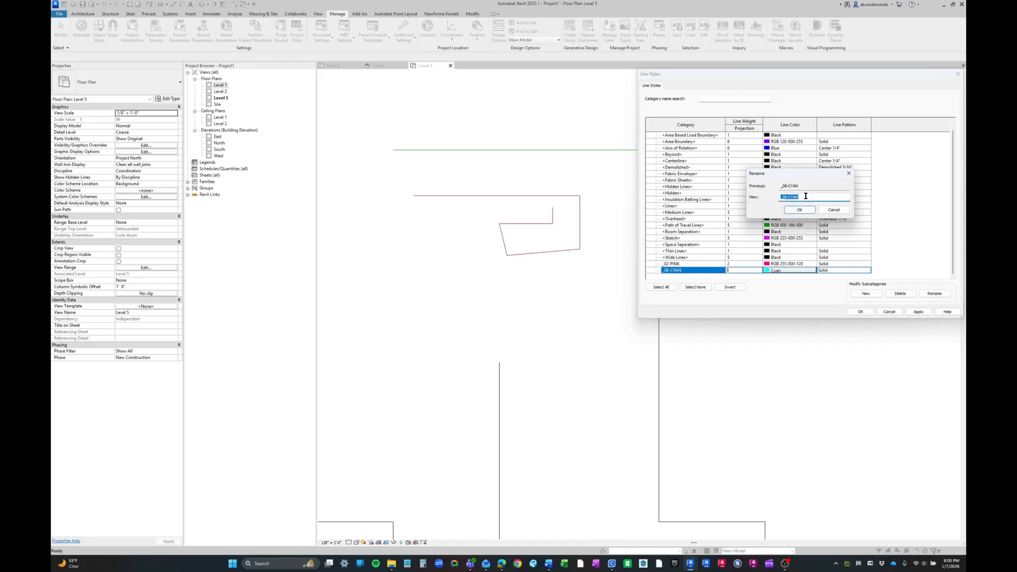
left_click(807, 197)
left_click(798, 210)
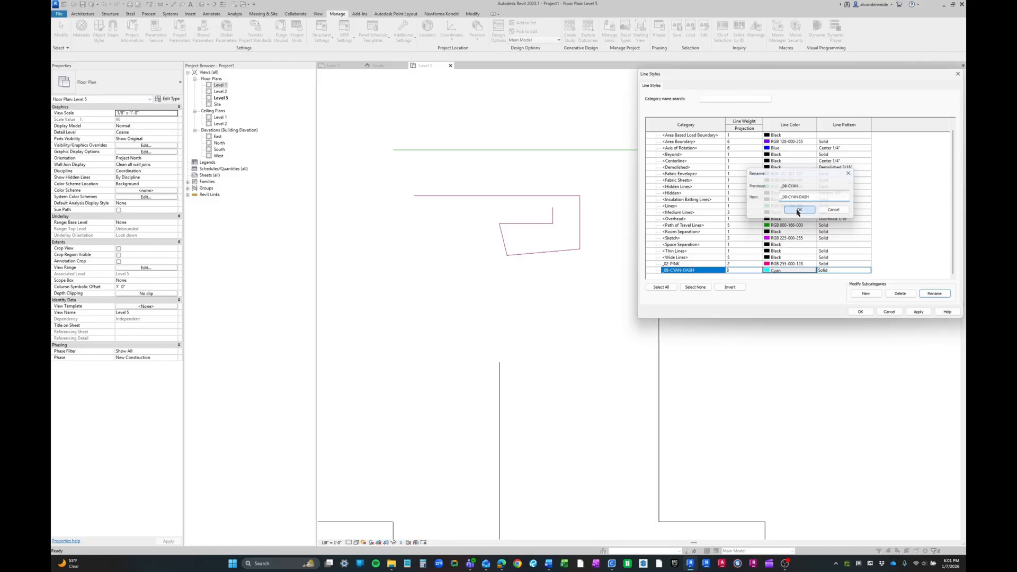
left_click(834, 271)
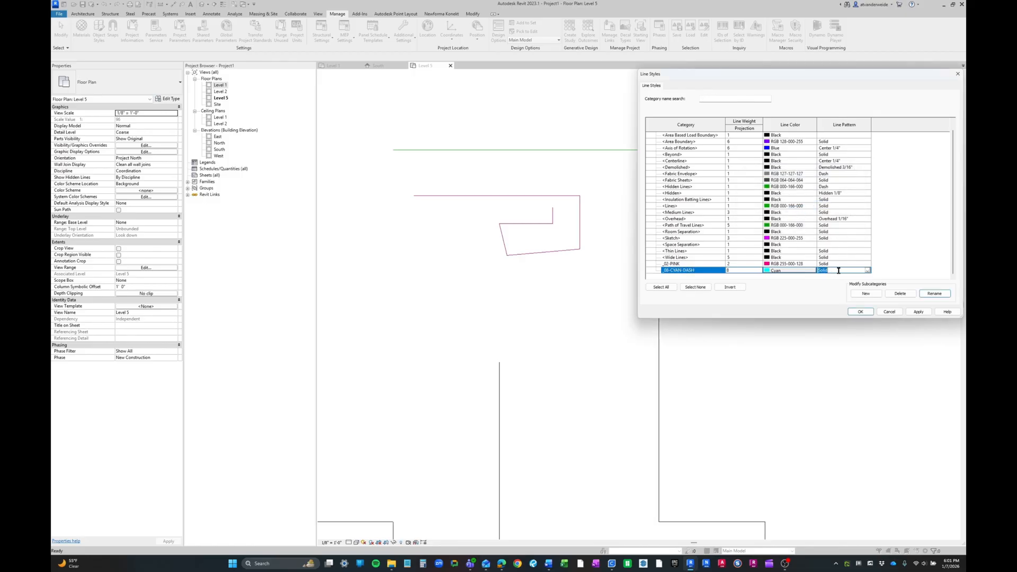
left_click(868, 271)
scroll(845, 287, "down", 2)
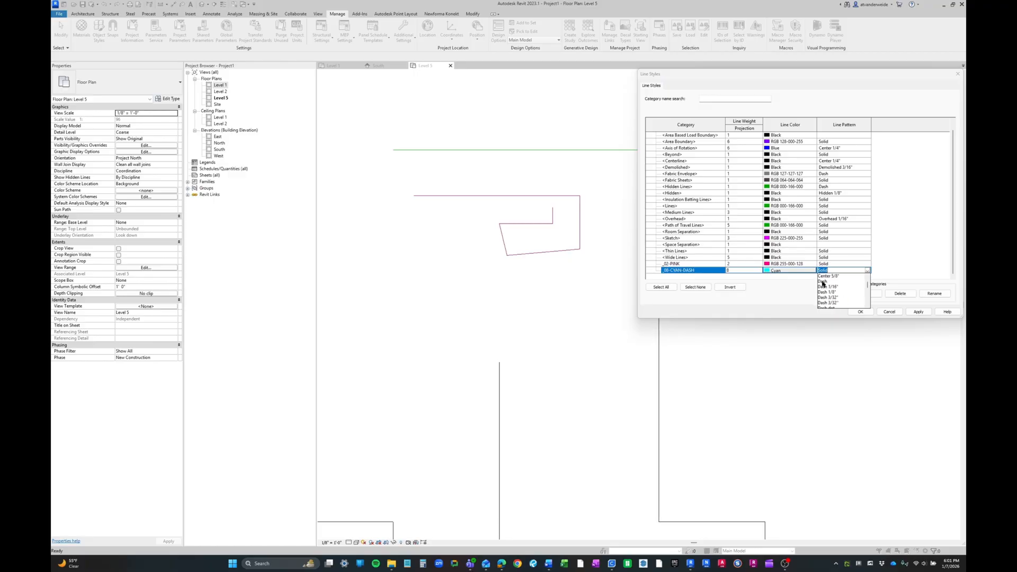
left_click(822, 282)
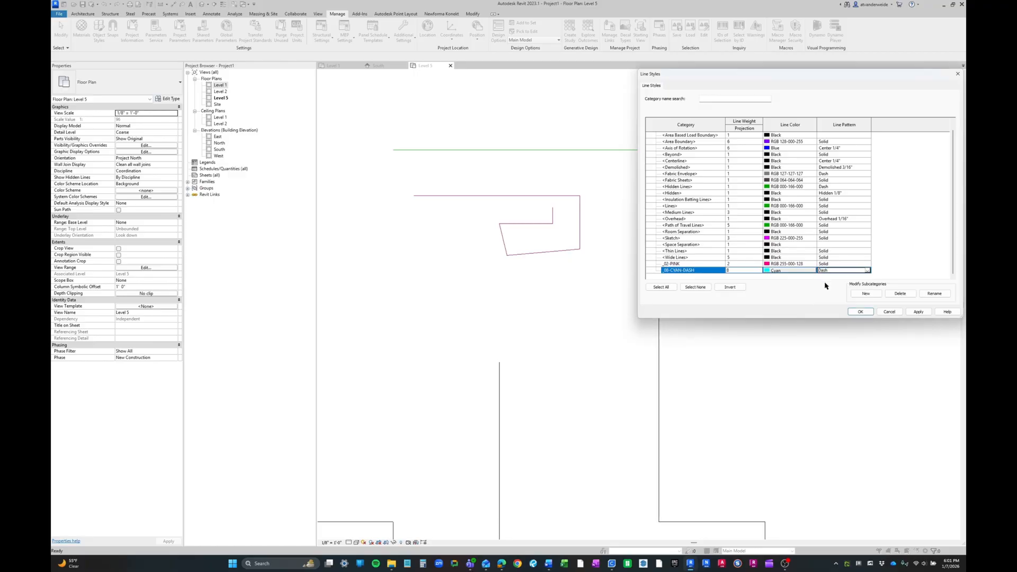
left_click(860, 312)
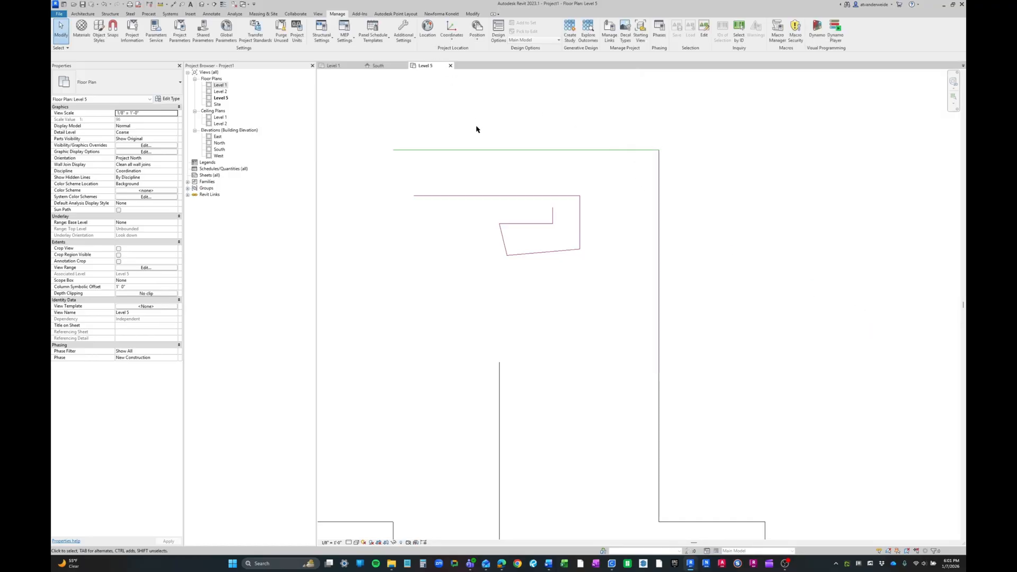
- Draw a chain of straight and angled detail lines in the _08-CYAN-DASH style, from above the green line down beside the pink lines
key("d")
key("l")
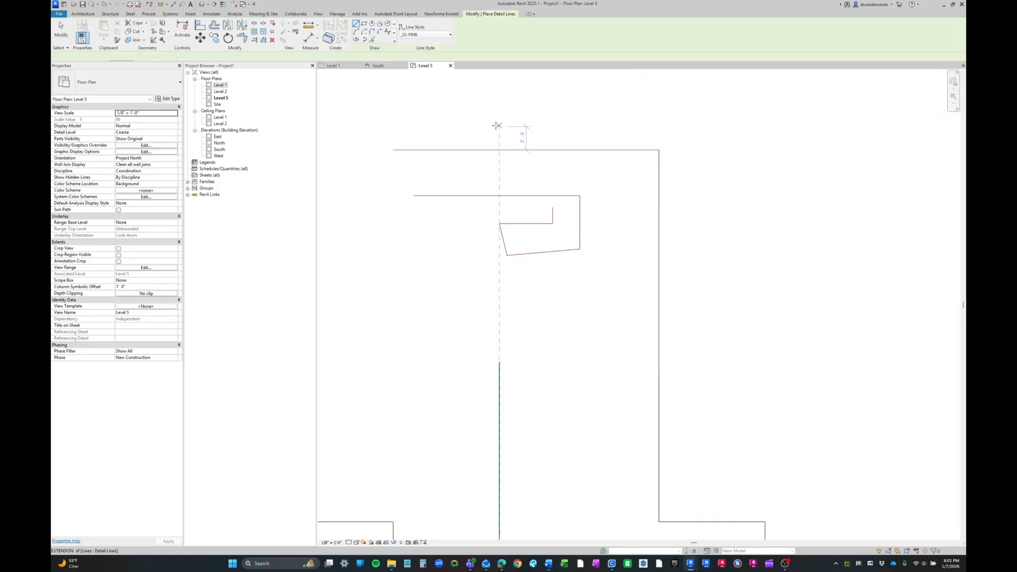
left_click(408, 35)
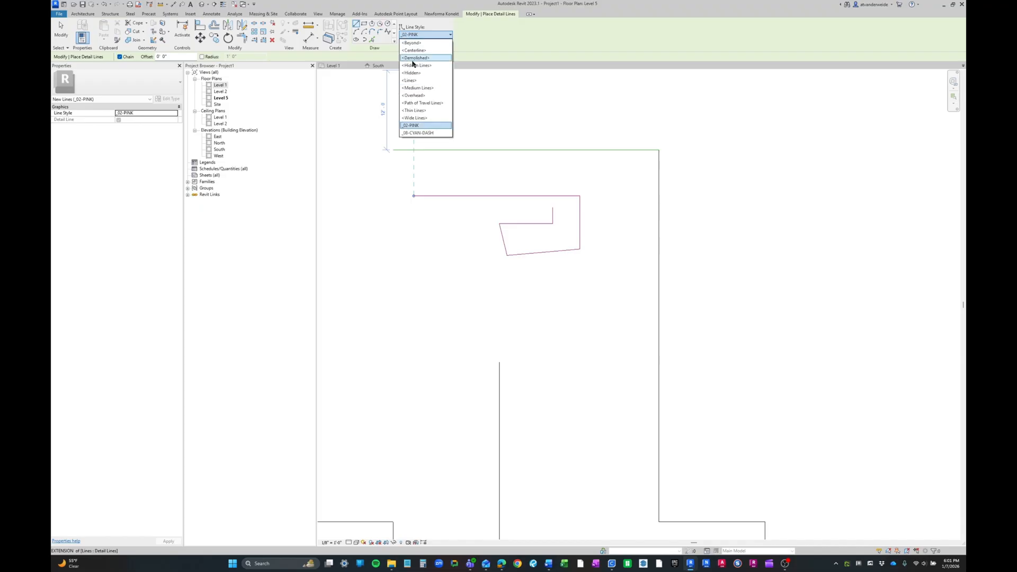
left_click(419, 132)
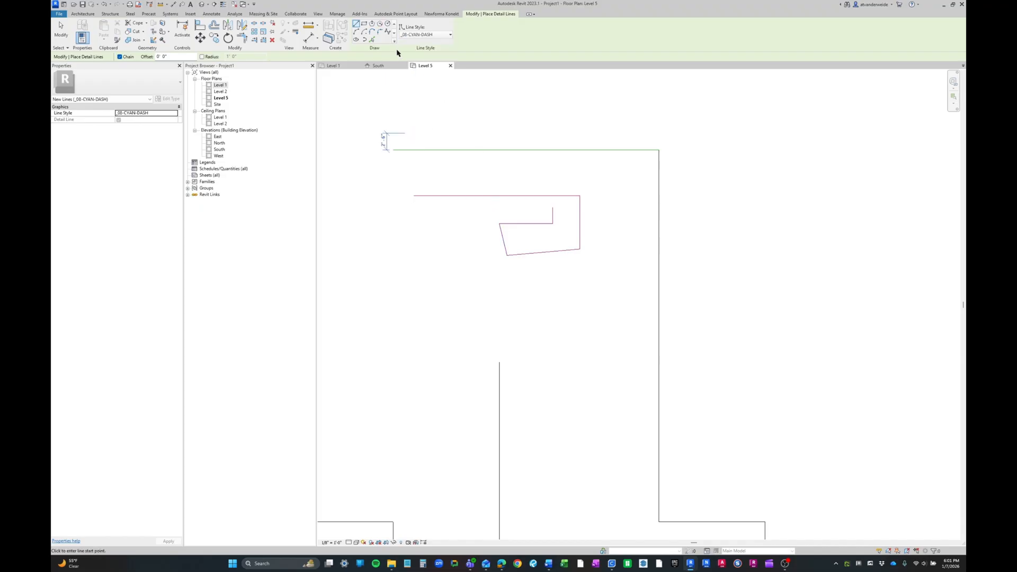
left_click(371, 87)
left_click(466, 87)
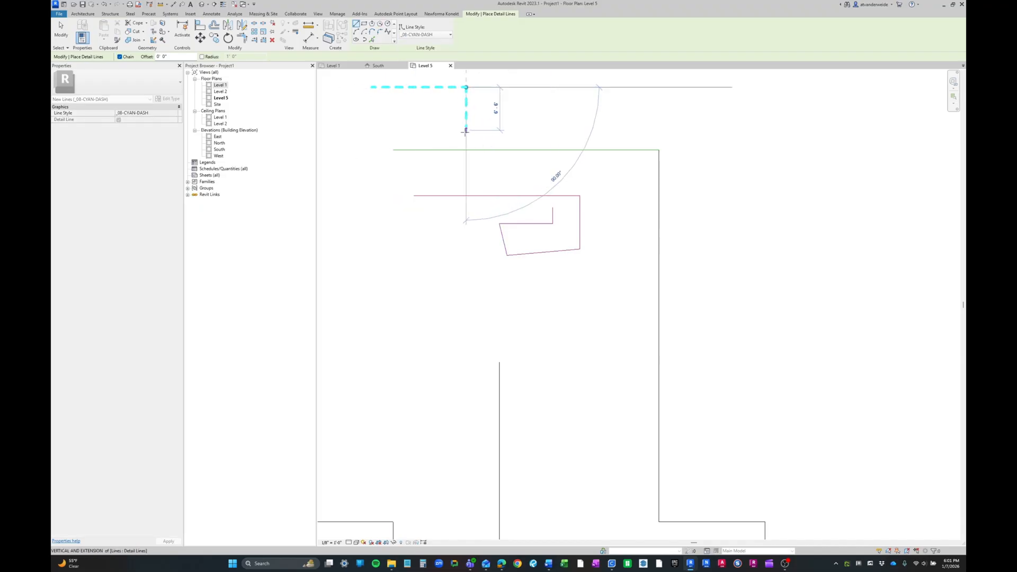
left_click(466, 133)
left_click(370, 133)
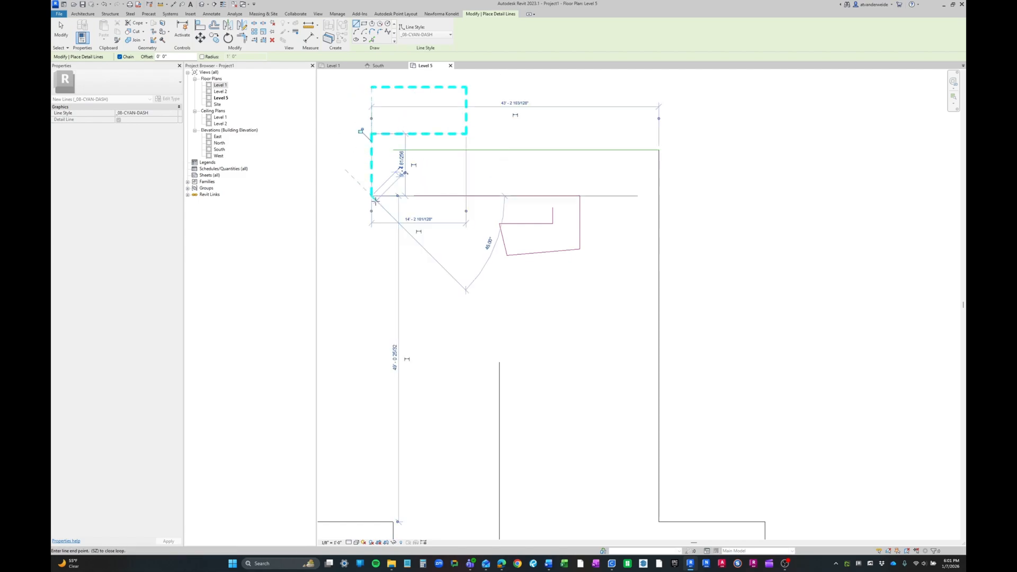
left_click(370, 195)
left_click(408, 179)
left_click(408, 214)
left_click(363, 257)
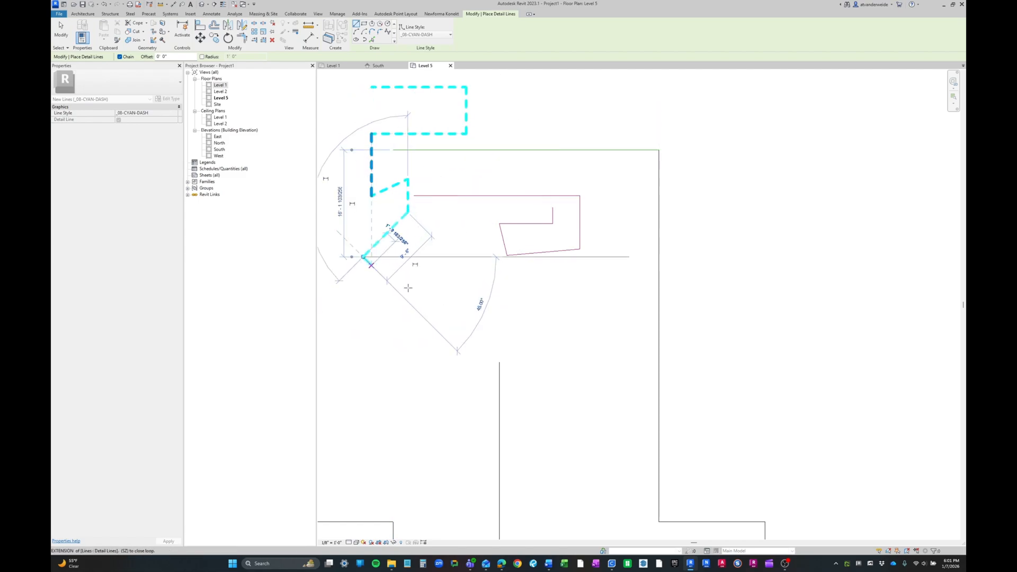
left_click(446, 304)
left_click(466, 251)
left_click(437, 242)
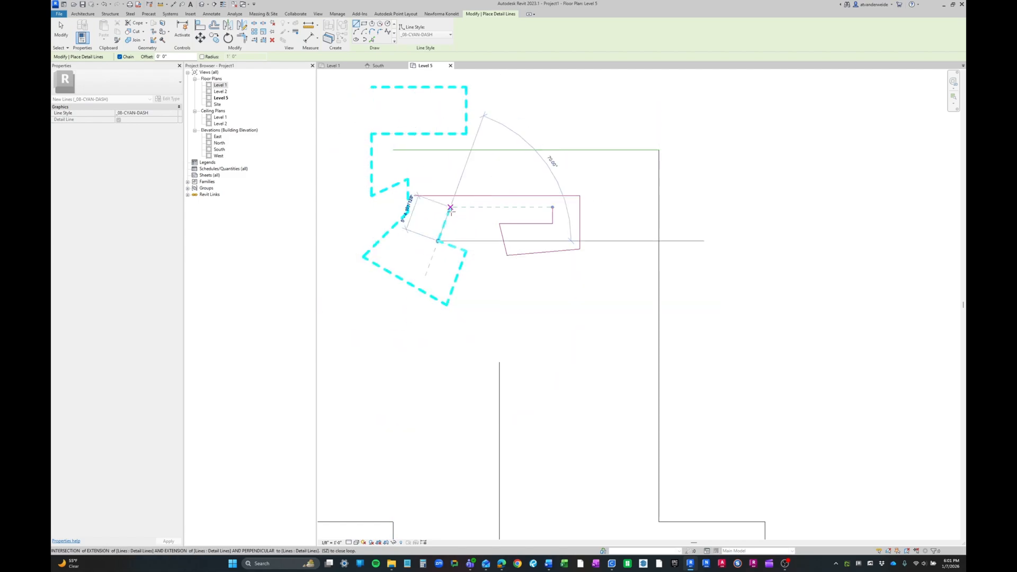